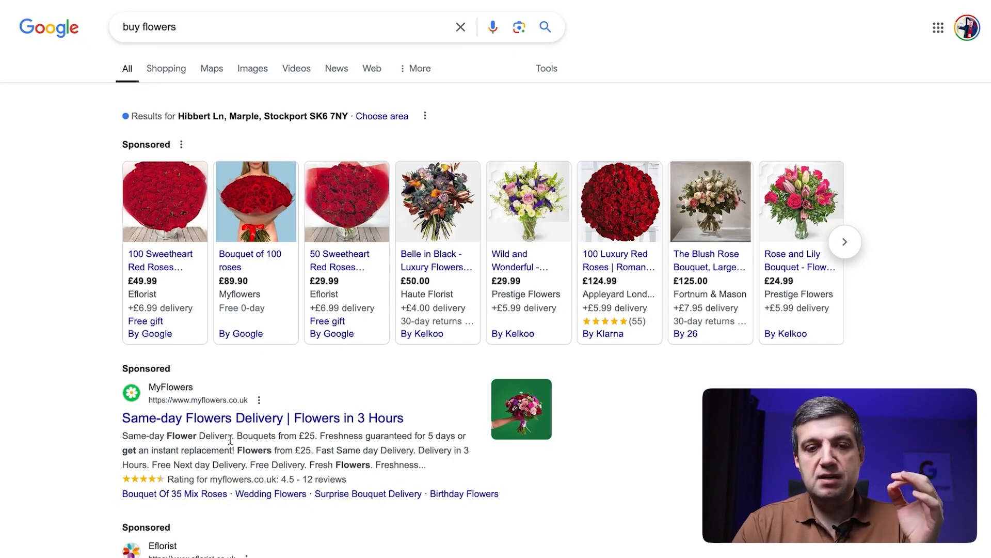
Open the MyFlowers sponsored result and highlight the gbraid tracking parameter in the landing page address
{"action": "left_click", "coordinate": [150, 418]}
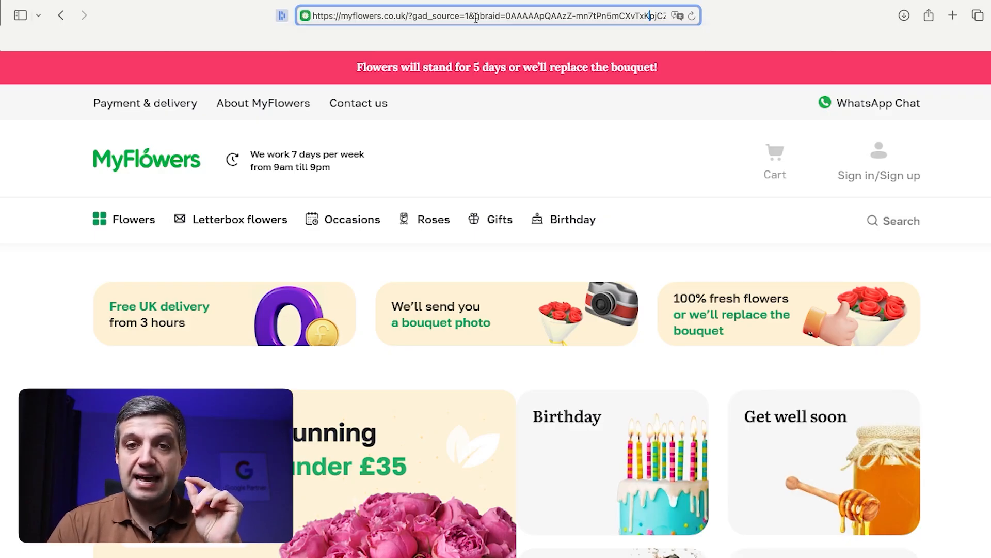
{"action": "left_click_drag", "start_coordinate": [476, 18], "coordinate": [502, 20]}
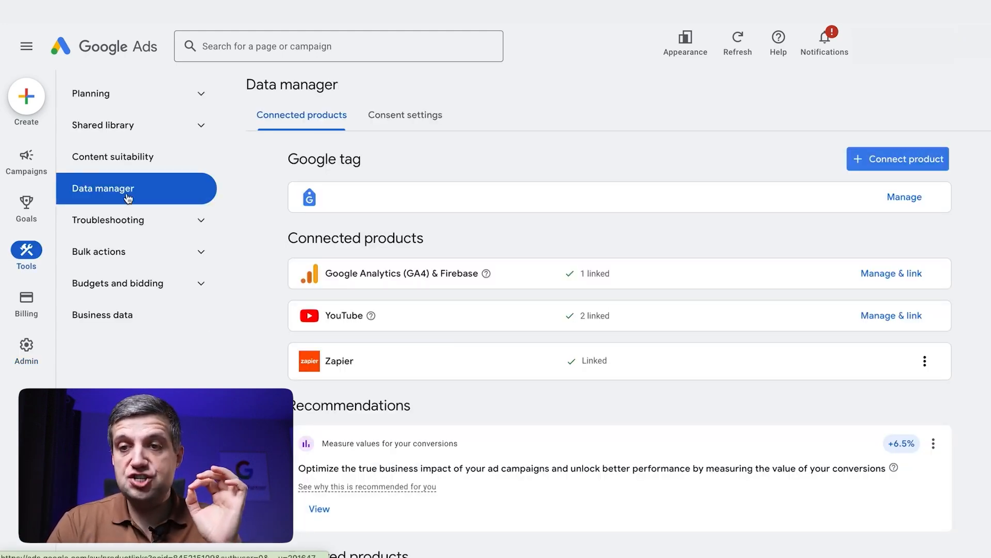
Connect Google Analytics (GA4) & Firebase as a product and link the first listed property to the Google Ads account
{"action": "left_click", "coordinate": [892, 158]}
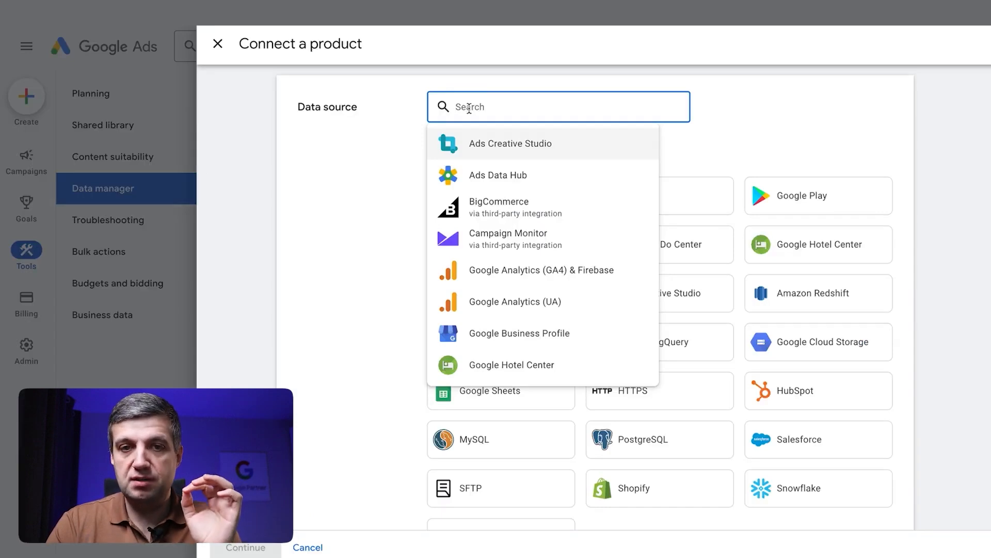
{"action": "left_click", "coordinate": [468, 268]}
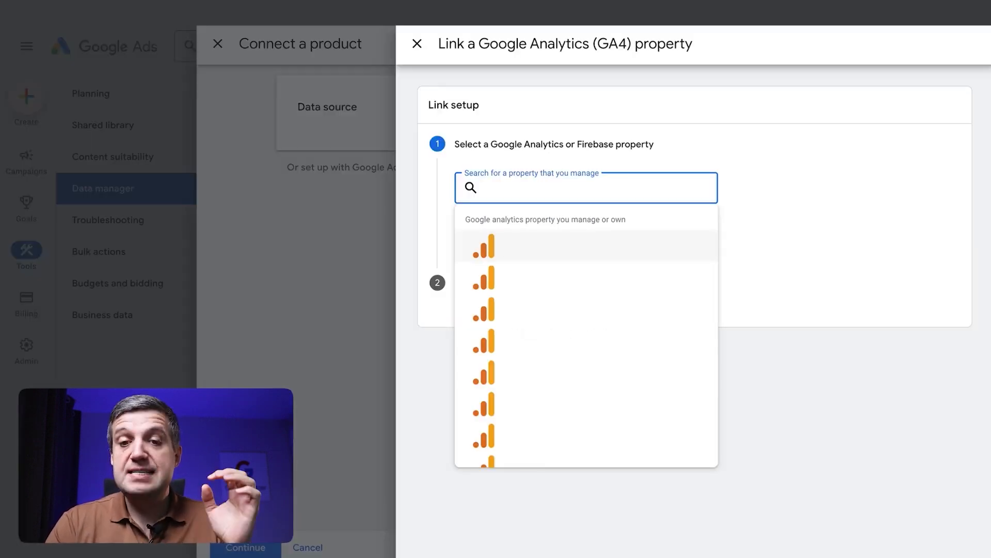
{"action": "left_click", "coordinate": [515, 241]}
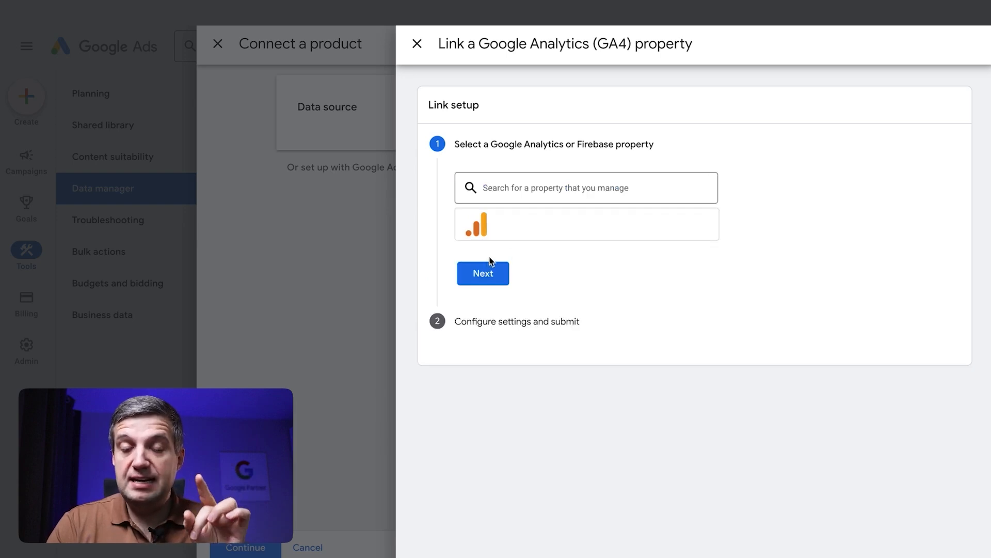
{"action": "left_click", "coordinate": [482, 273]}
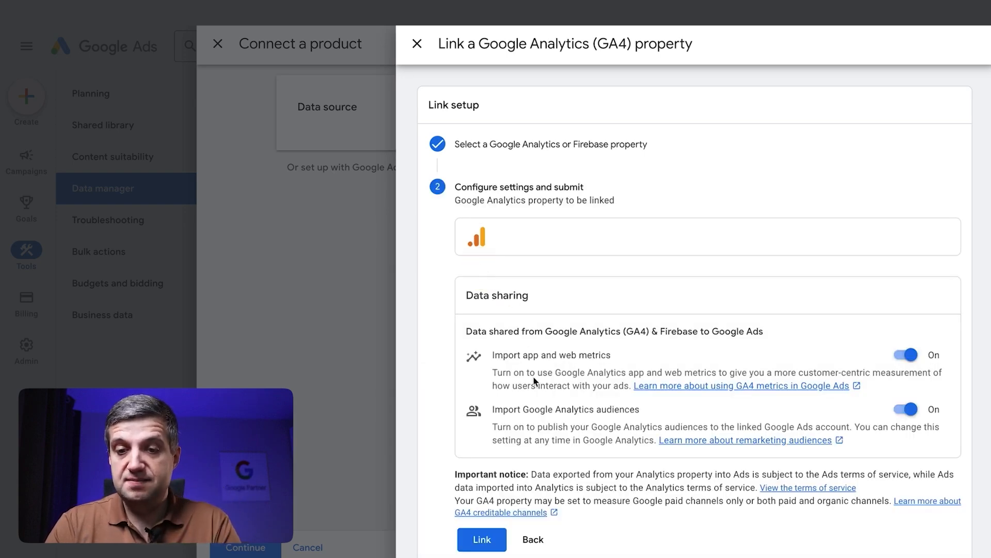
{"action": "scroll", "coordinate": [534, 381], "scroll_direction": "down", "scroll_amount": 1}
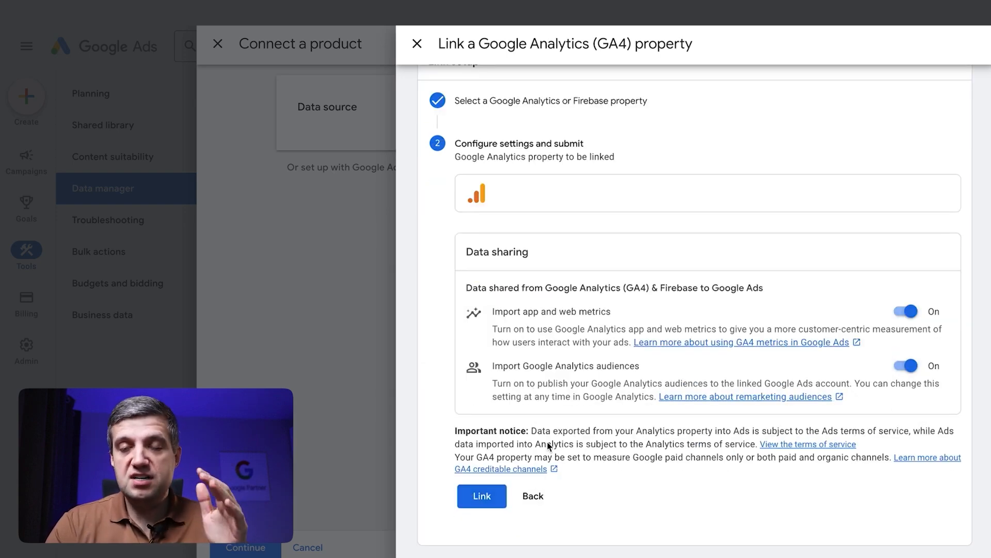
{"action": "left_click", "coordinate": [474, 499]}
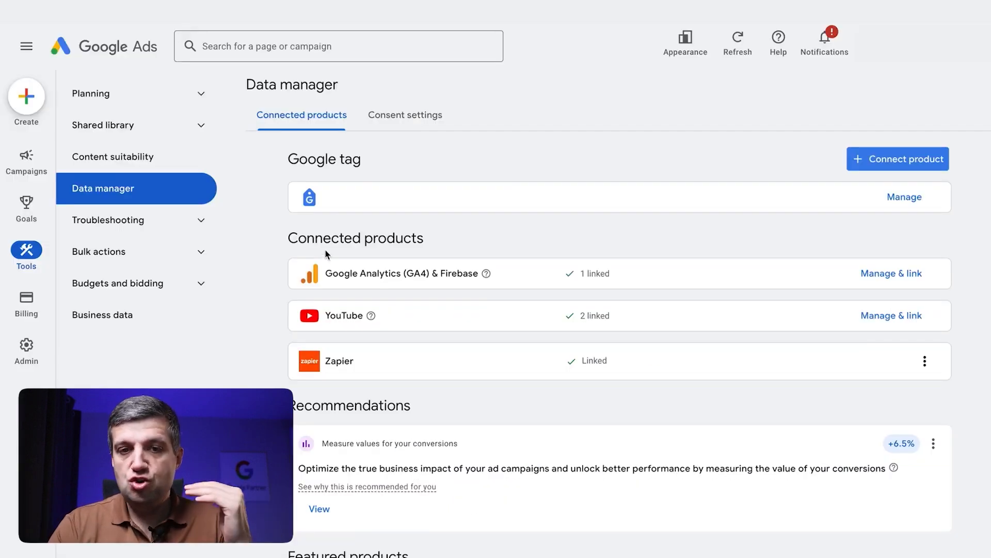
{"action": "left_click_drag", "start_coordinate": [297, 231], "coordinate": [456, 234]}
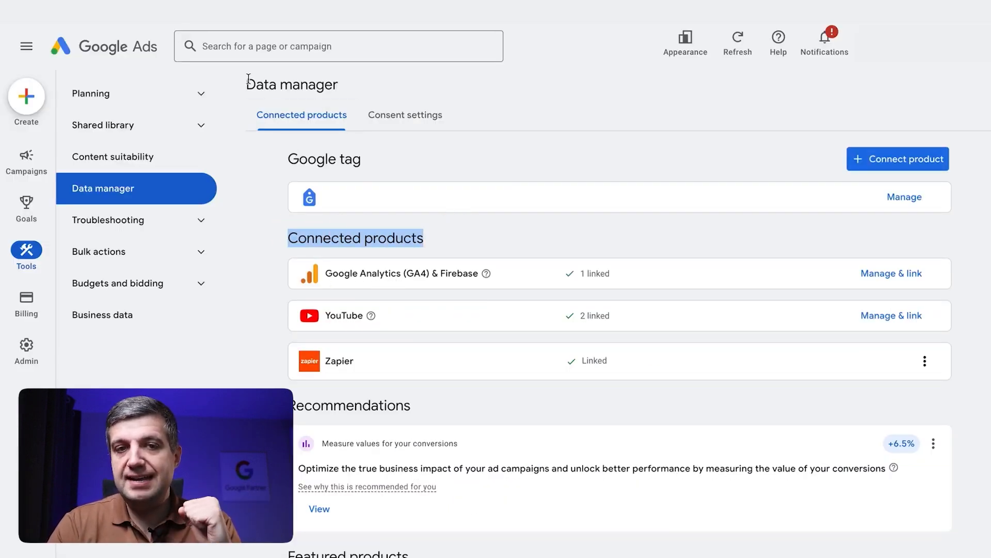
{"action": "left_click_drag", "start_coordinate": [249, 79], "coordinate": [333, 95]}
{"action": "left_click", "coordinate": [517, 113]}
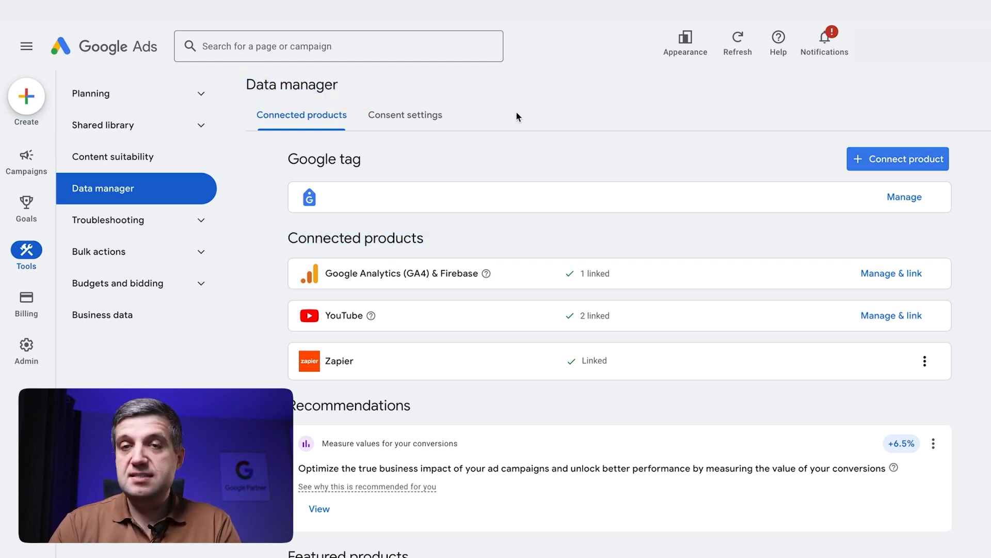
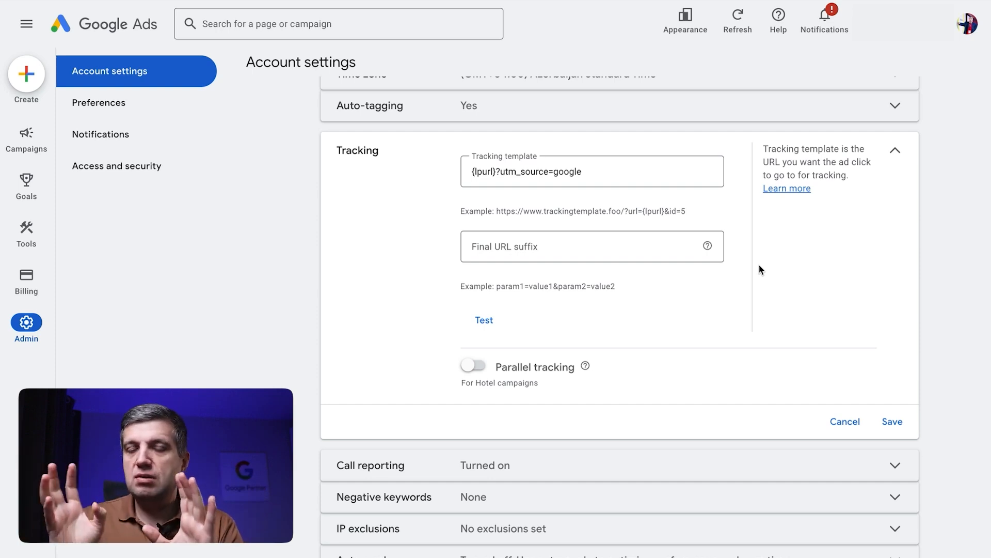
{"action": "scroll", "coordinate": [606, 181], "scroll_direction": "down", "scroll_amount": 1}
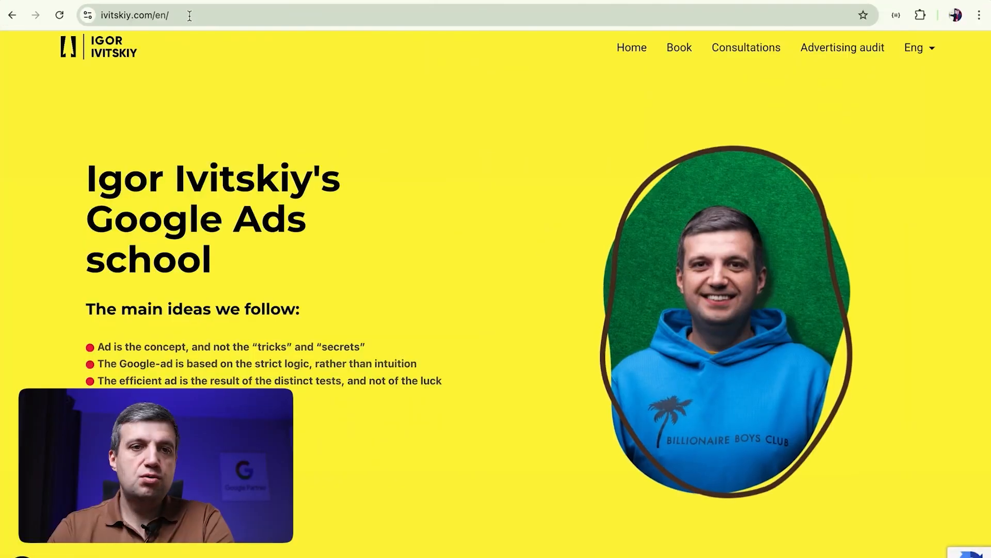
Append ?utm_source=google to the address of the Google Ads school's English homepage and load the page
{"action": "left_click", "coordinate": [173, 16]}
{"action": "left_click", "coordinate": [206, 16]}
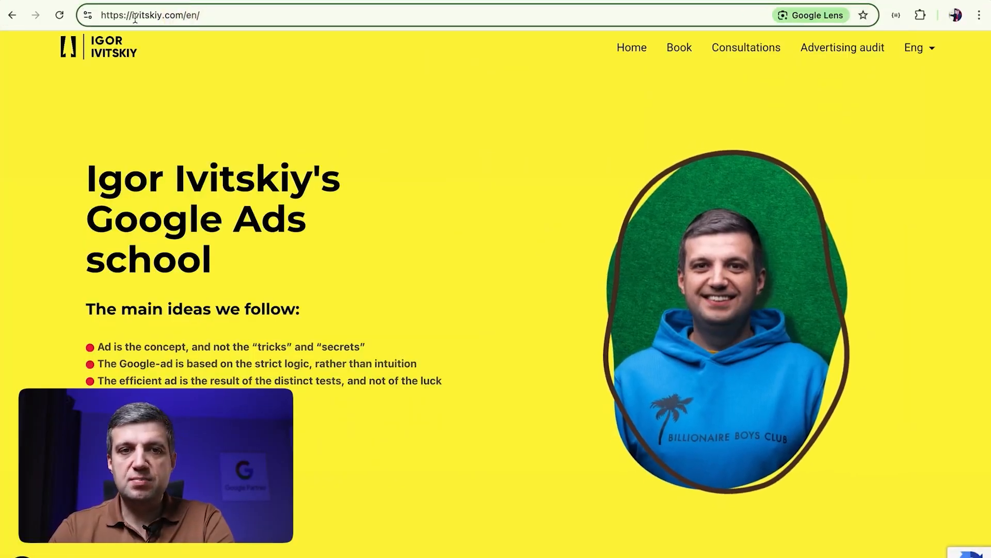
{"action": "left_click_drag", "start_coordinate": [101, 16], "coordinate": [225, 14]}
{"action": "left_click", "coordinate": [225, 17]}
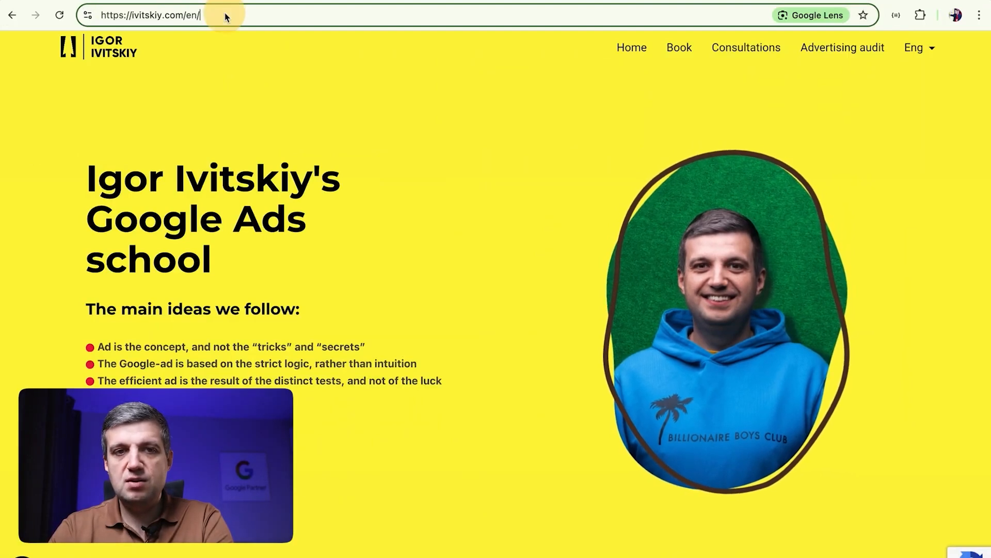
{"action": "type", "text": "?utm_source=google"}
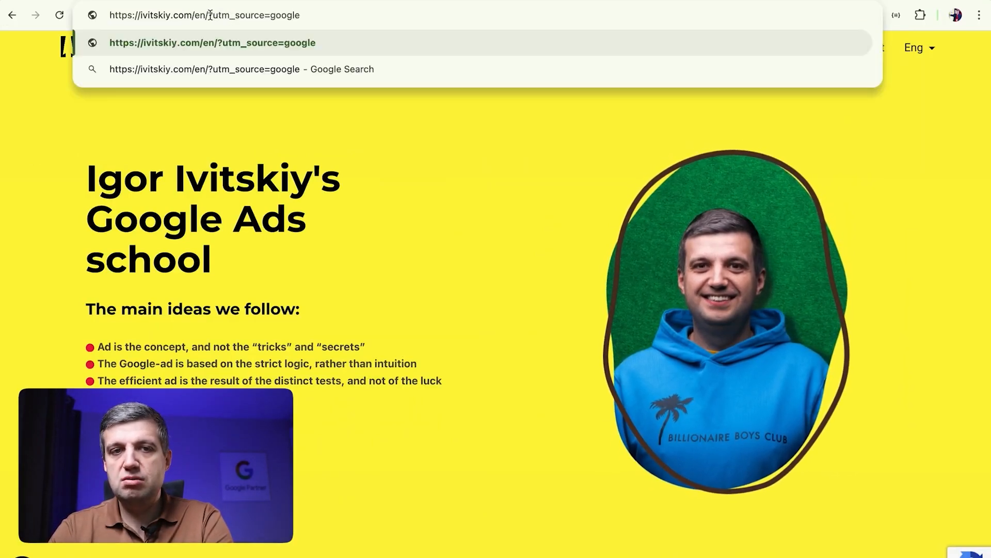
{"action": "left_click_drag", "start_coordinate": [213, 15], "coordinate": [316, 25]}
{"action": "left_click", "coordinate": [240, 18]}
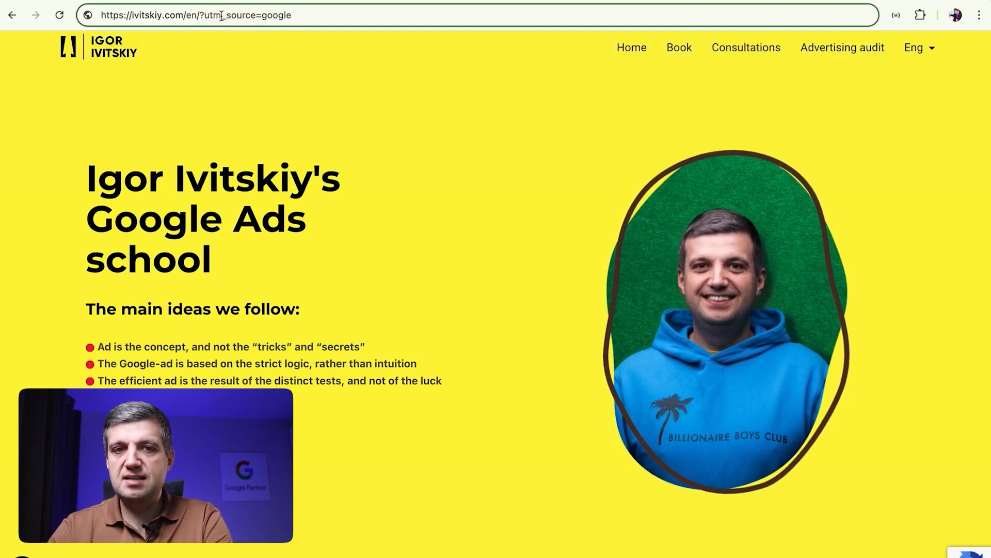
{"action": "key", "text": "Return"}
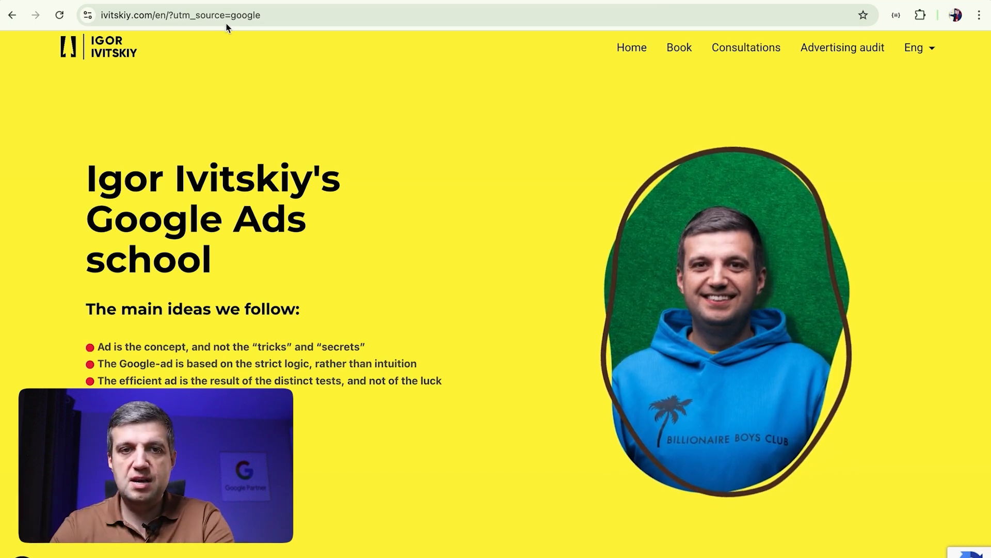
Extend the utm_source value in the page address with a long string of random letters and load the page
{"action": "left_click", "coordinate": [225, 22]}
{"action": "left_click", "coordinate": [289, 17]}
{"action": "type", "text": "idshgkdfshfg"}
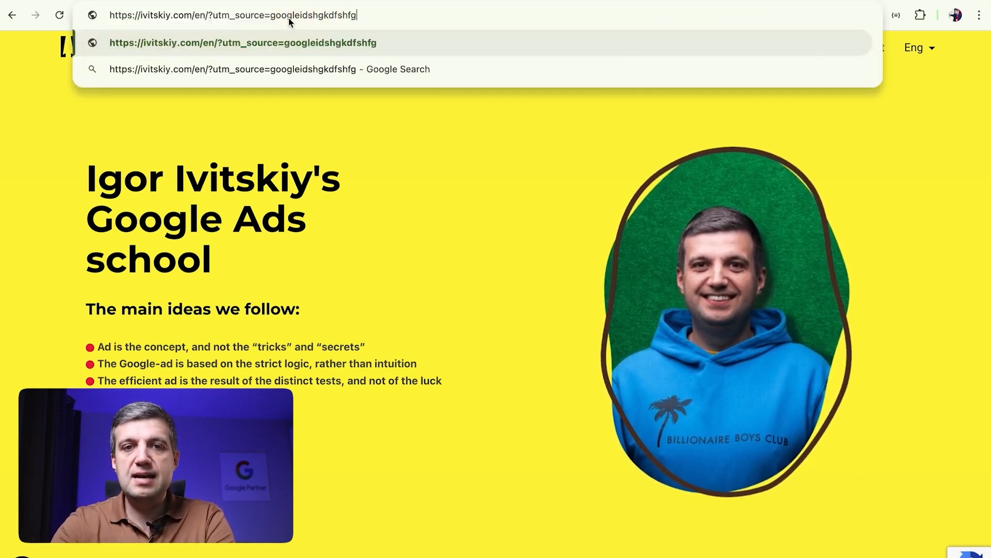
{"action": "type", "text": "dshgdkshgksdvksdhvkhsdkvhfskhvkfsg"}
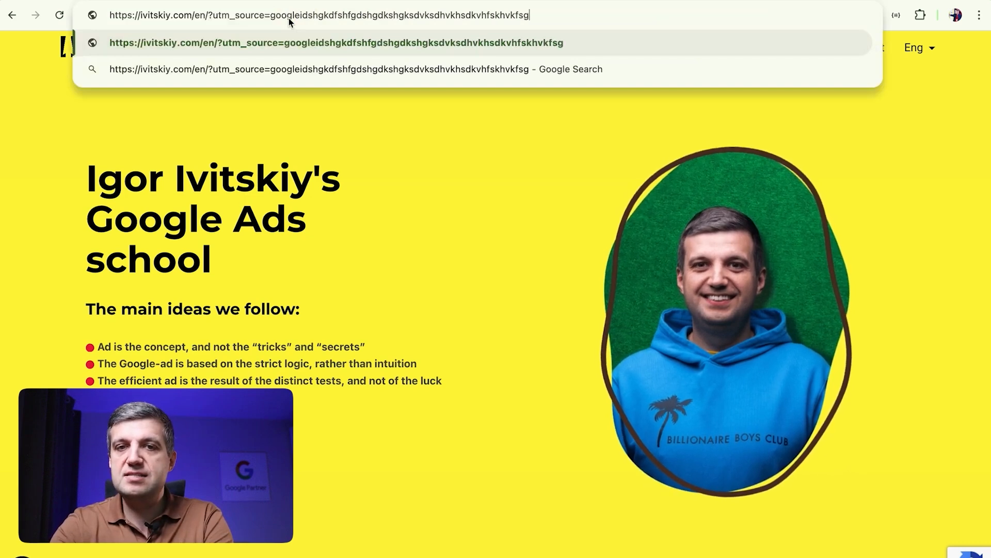
{"action": "type", "text": "vesgvisugiugsvisgdfvigsfkv"}
{"action": "key", "text": "Return"}
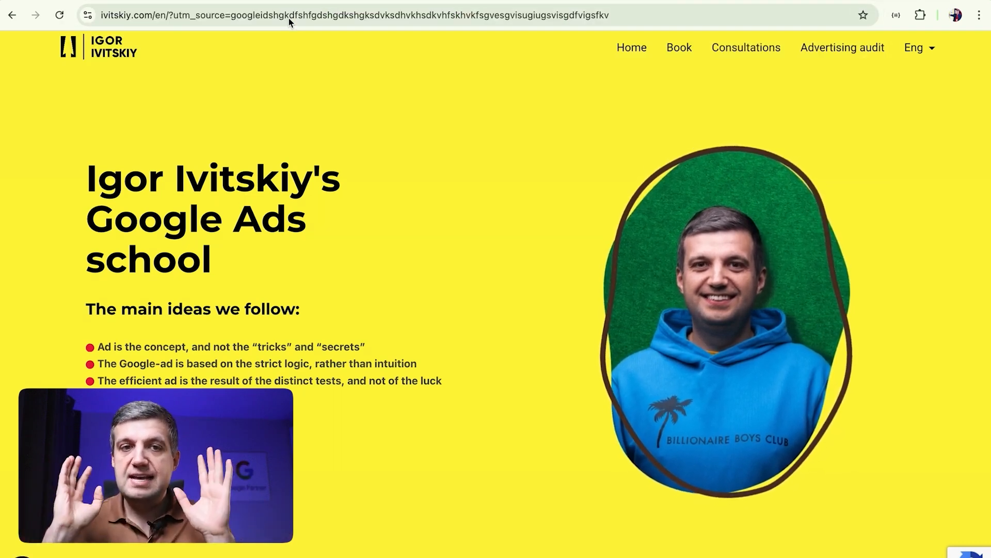
{"action": "left_click", "coordinate": [174, 12]}
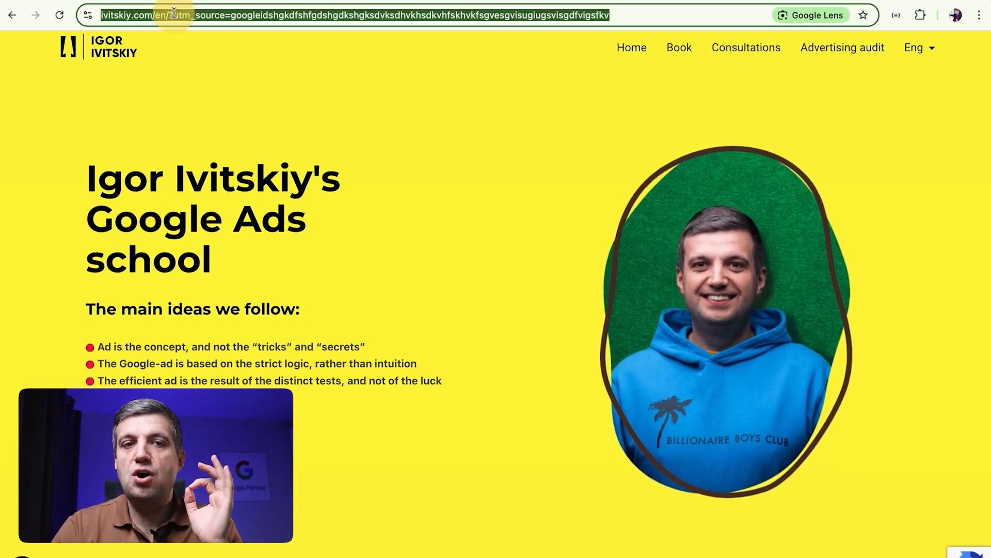
{"action": "left_click", "coordinate": [175, 15]}
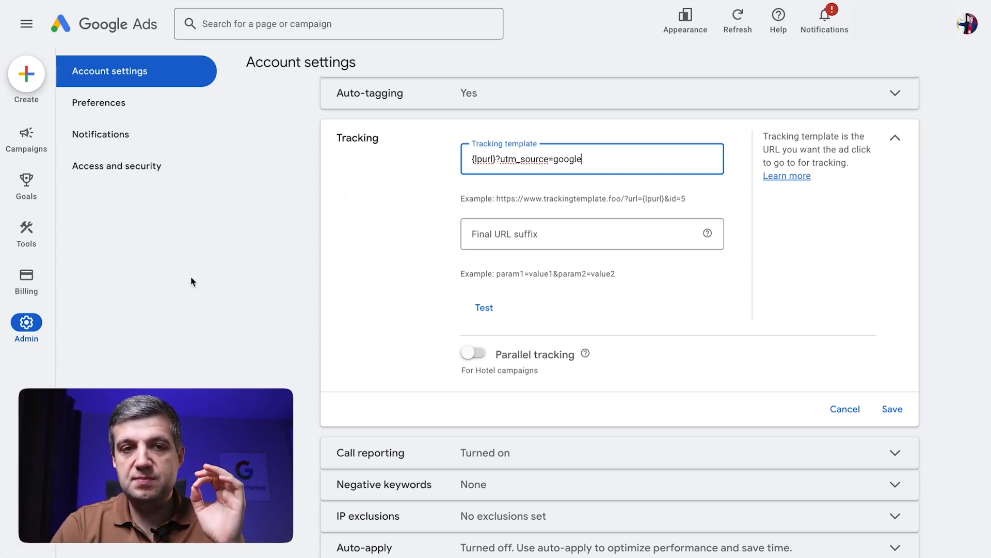
{"action": "left_click", "coordinate": [474, 142]}
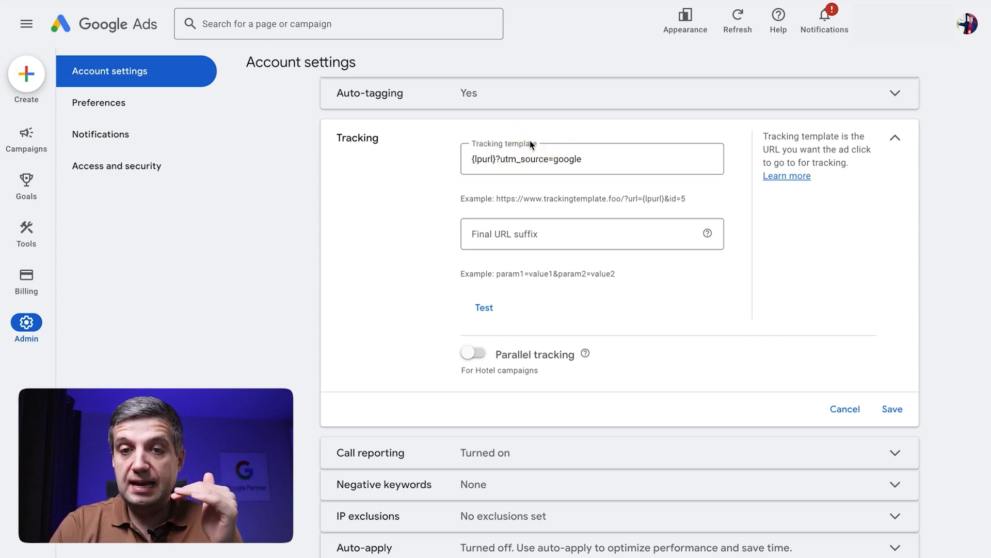
{"action": "left_click", "coordinate": [495, 159]}
{"action": "left_click_drag", "start_coordinate": [496, 159], "coordinate": [455, 162]}
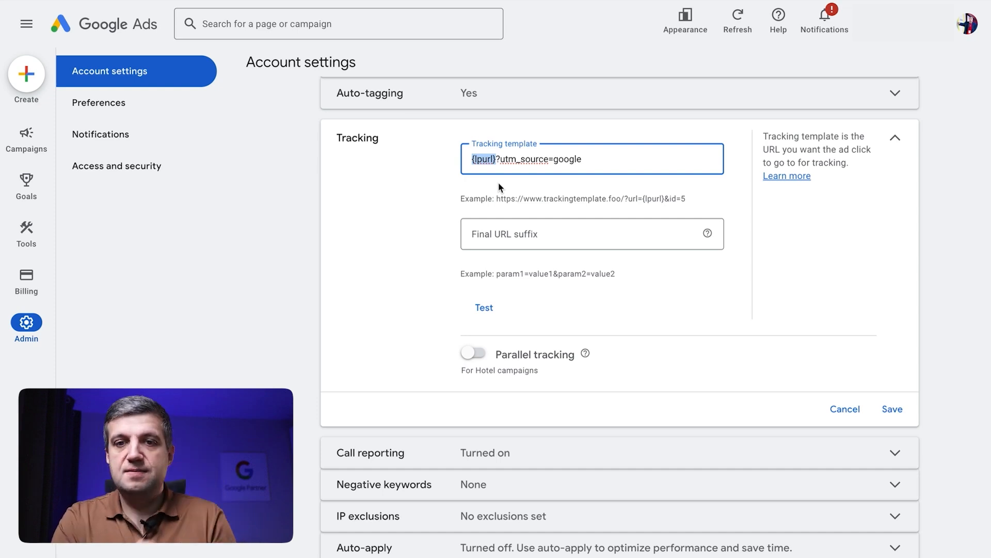
{"action": "left_click", "coordinate": [554, 187]}
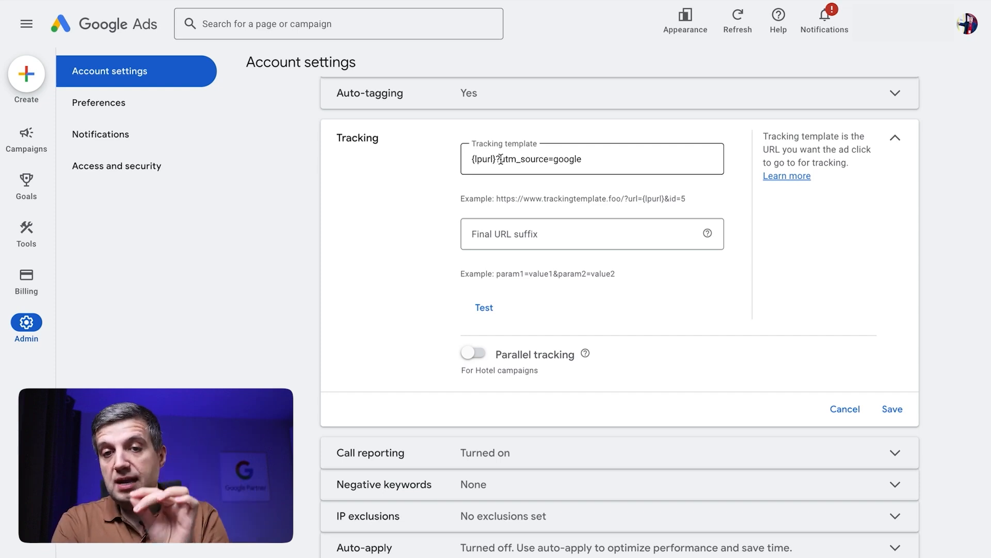
Append &utm_campaign= to the account-level tracking template, behind ?utm_source=google
{"action": "left_click_drag", "start_coordinate": [496, 159], "coordinate": [635, 175]}
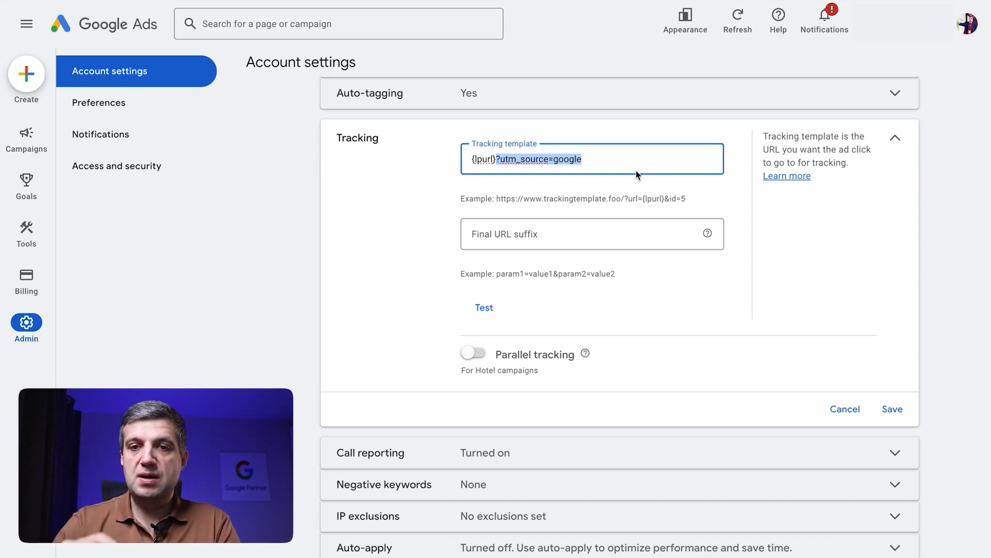
{"action": "left_click", "coordinate": [636, 172]}
{"action": "type", "text": "&utm_campaign="}
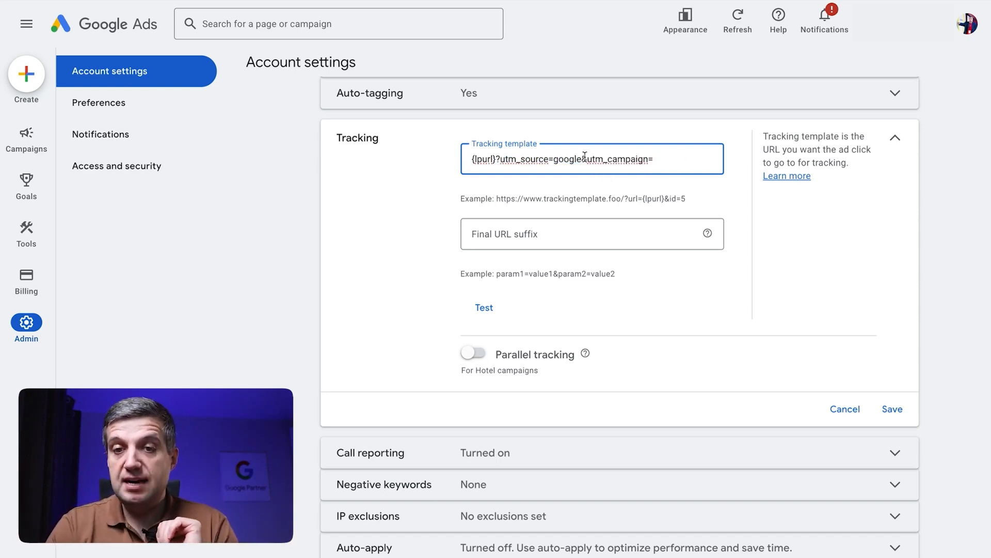
{"action": "left_click_drag", "start_coordinate": [587, 157], "coordinate": [655, 159]}
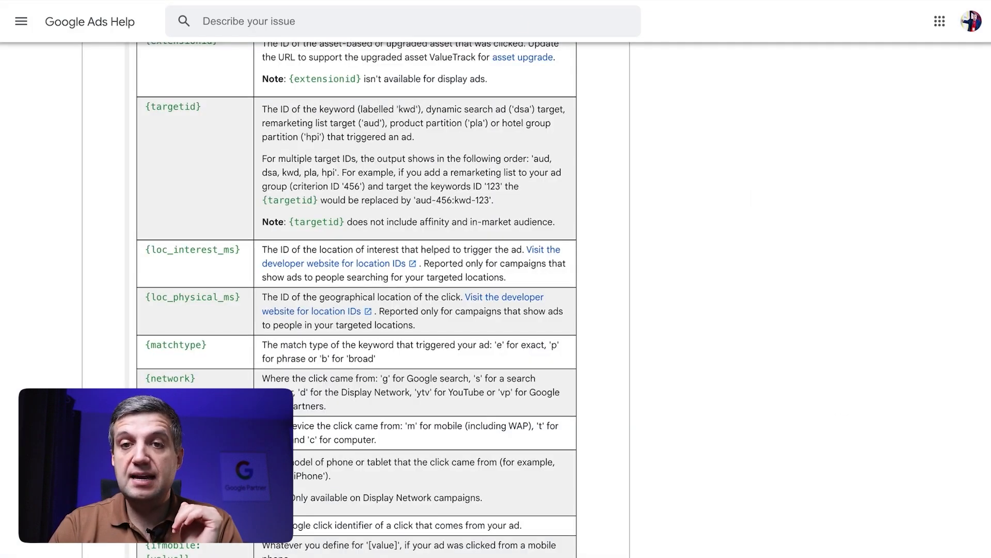
Copy the {campaignid} parameter from the ValueTrack parameter table and insert it as the utm_campaign value in the tracking template
{"action": "scroll", "coordinate": [427, 153], "scroll_direction": "up", "scroll_amount": 5}
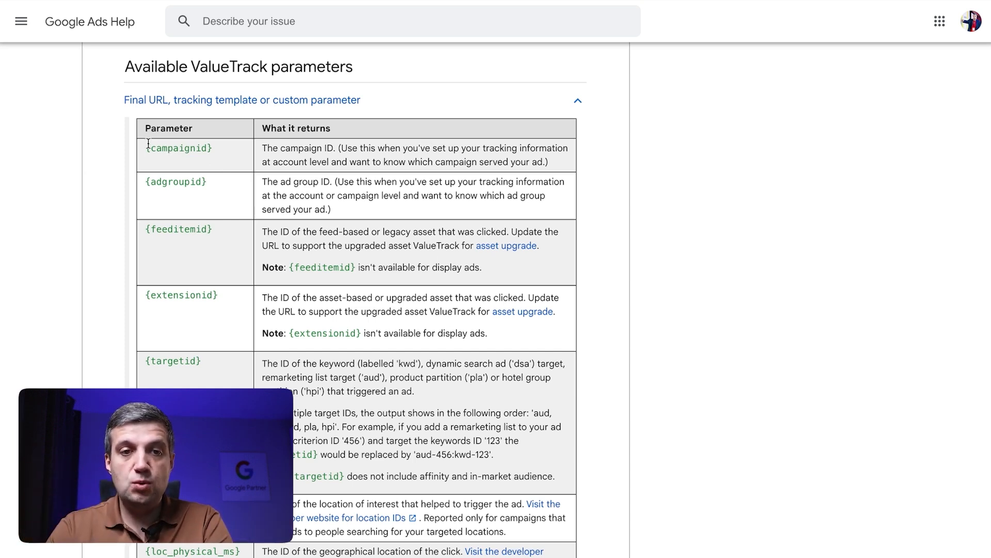
{"action": "left_click_drag", "start_coordinate": [145, 148], "coordinate": [230, 153]}
{"action": "key", "text": "ctrl+c"}
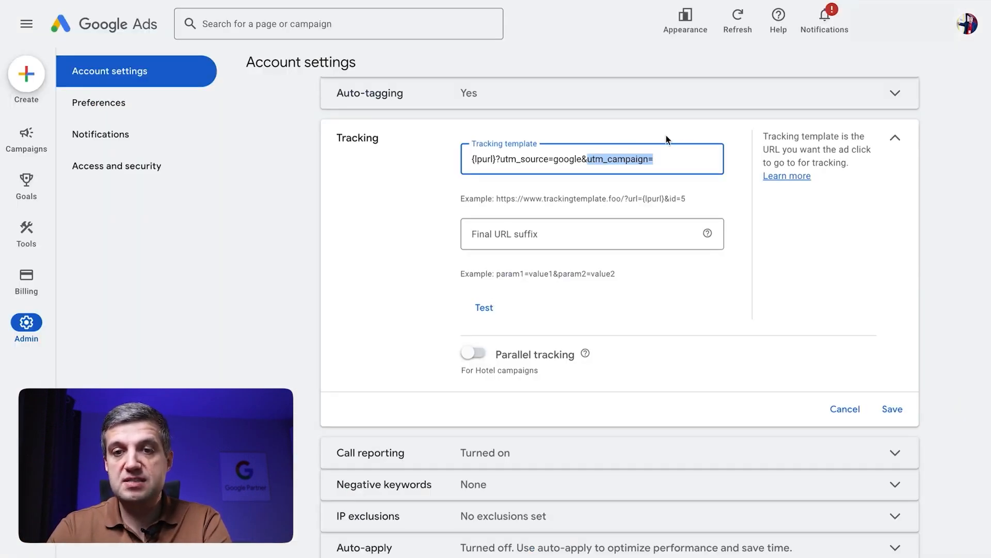
{"action": "left_click", "coordinate": [657, 160]}
{"action": "key", "text": "ctrl+v"}
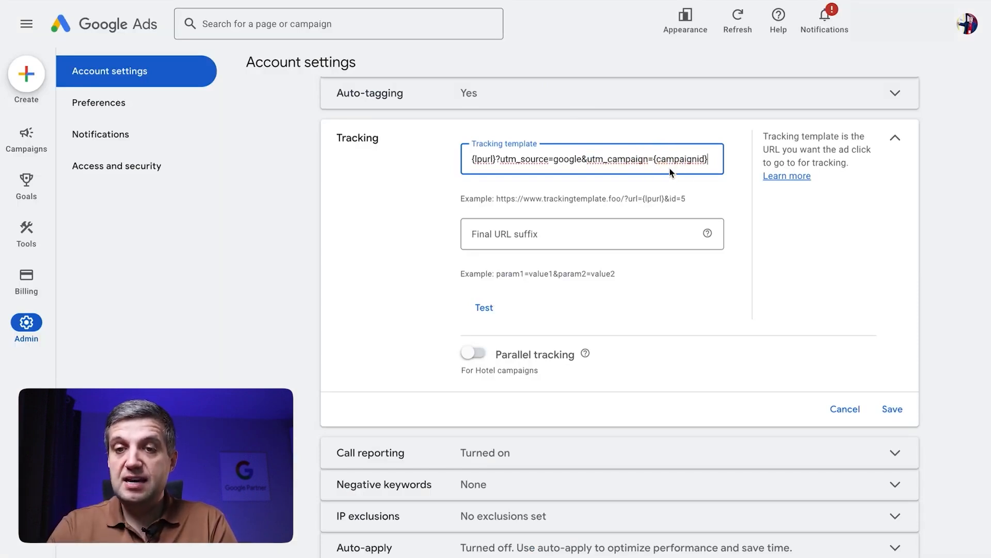
Replace {campaignid} in the account's tracking template with the example number 32579572
{"action": "left_click_drag", "start_coordinate": [654, 159], "coordinate": [716, 162]}
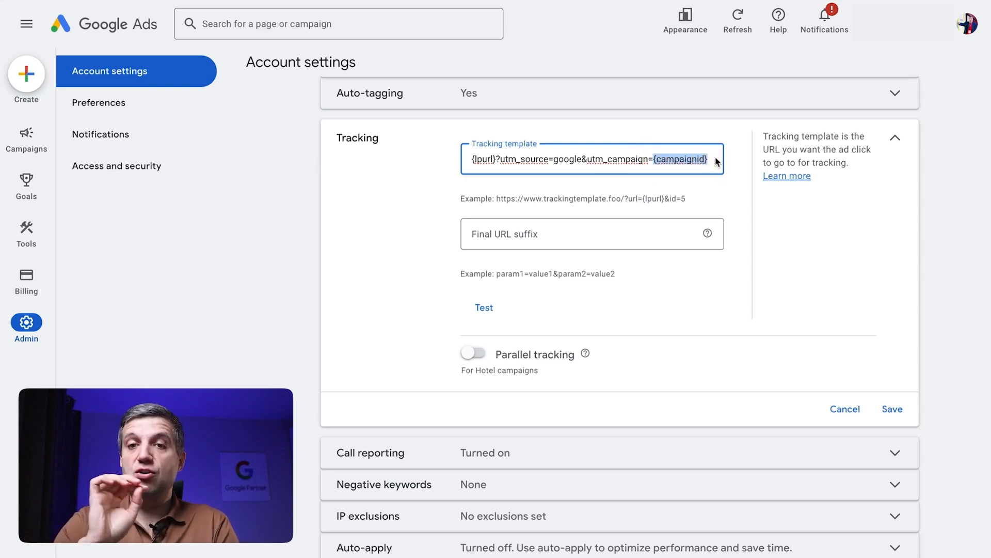
{"action": "type", "text": "93562395623"}
{"action": "key", "text": "ctrl+BackSpace"}
{"action": "type", "text": "32579572"}
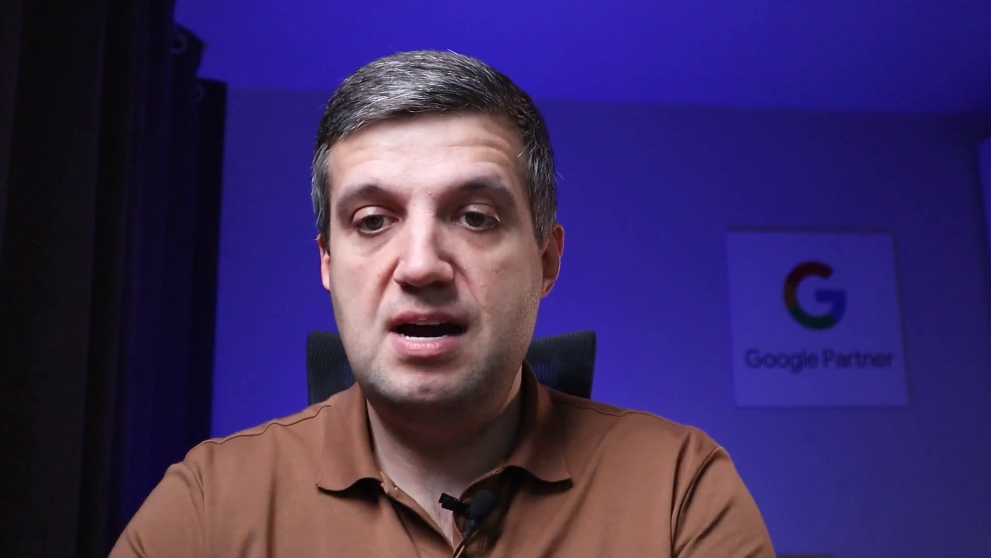
{"action": "left_click", "coordinate": [781, 223]}
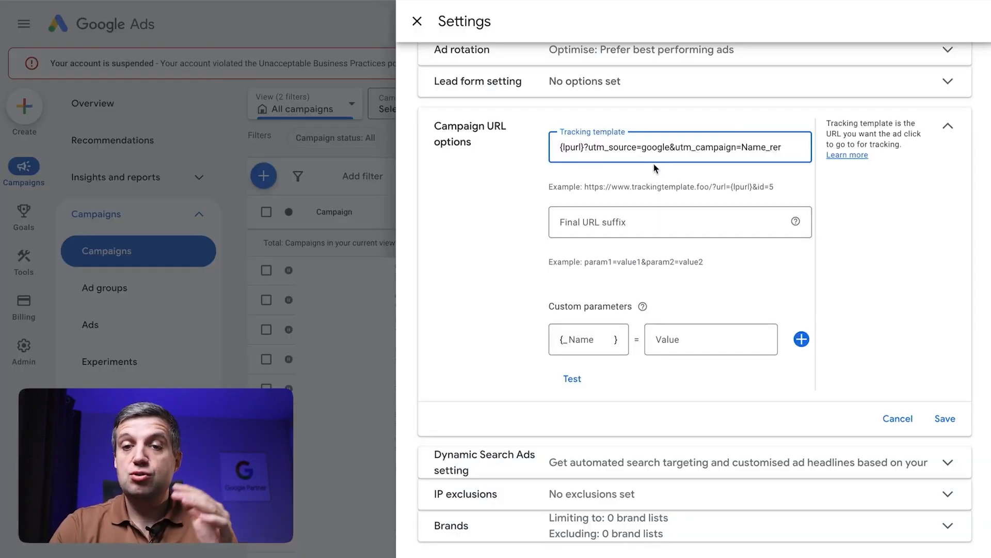
{"action": "left_click_drag", "start_coordinate": [588, 148], "coordinate": [679, 150]}
{"action": "left_click_drag", "start_coordinate": [742, 146], "coordinate": [782, 144]}
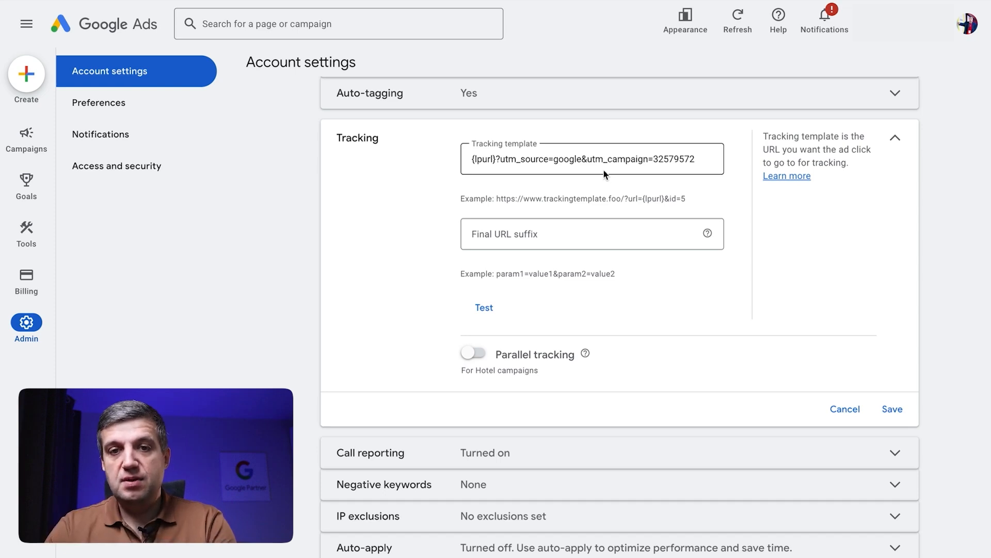
Insert the stray letters sf inside the {lpurl} parameter of the tracking template
{"action": "left_click", "coordinate": [482, 159]}
{"action": "type", "text": "sf"}
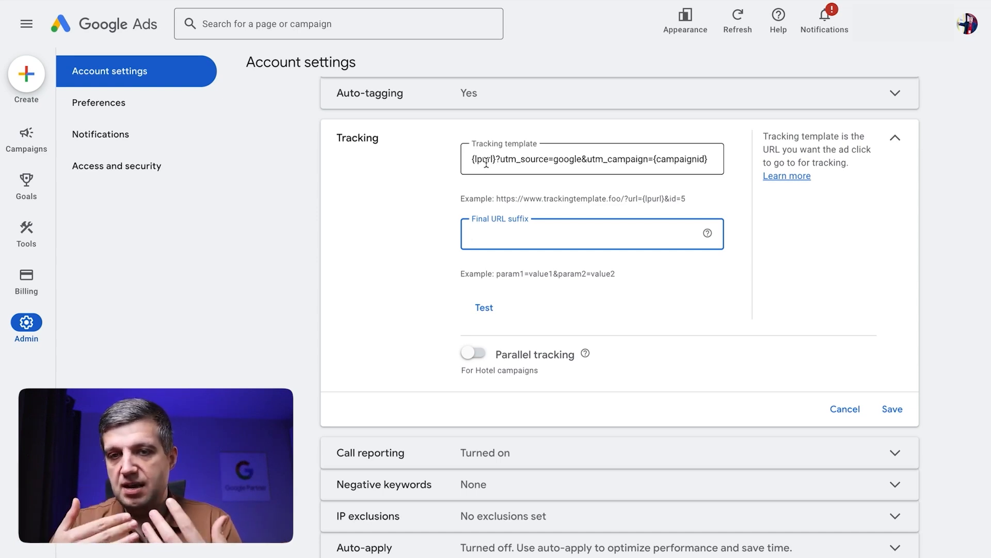
Copy utm_source=google&utm_campaign={campaignid} from the tracking template into the Final URL suffix, leaving out {lpurl}?
{"action": "left_click_drag", "start_coordinate": [708, 159], "coordinate": [500, 159]}
{"action": "key", "text": "ctrl+c"}
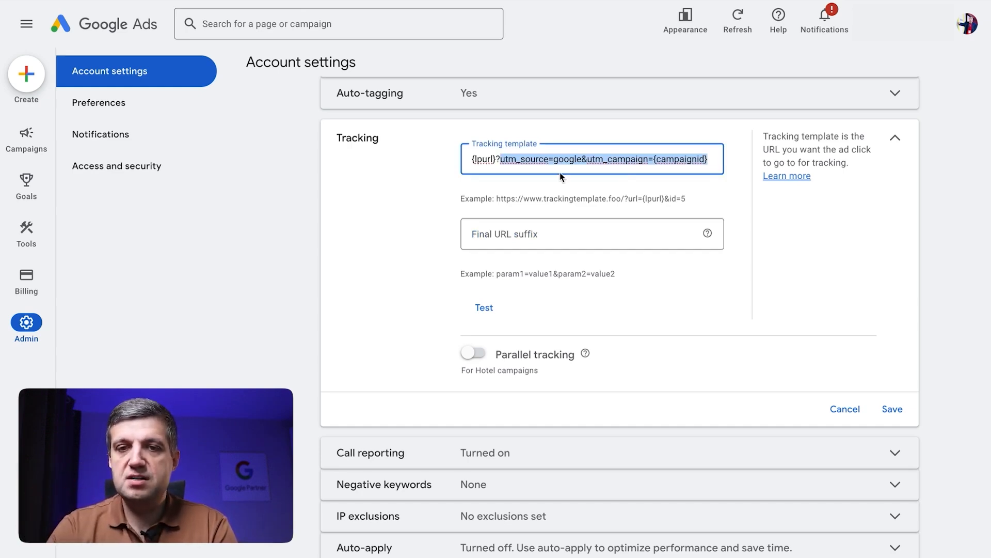
{"action": "left_click", "coordinate": [488, 237]}
{"action": "key", "text": "ctrl+v"}
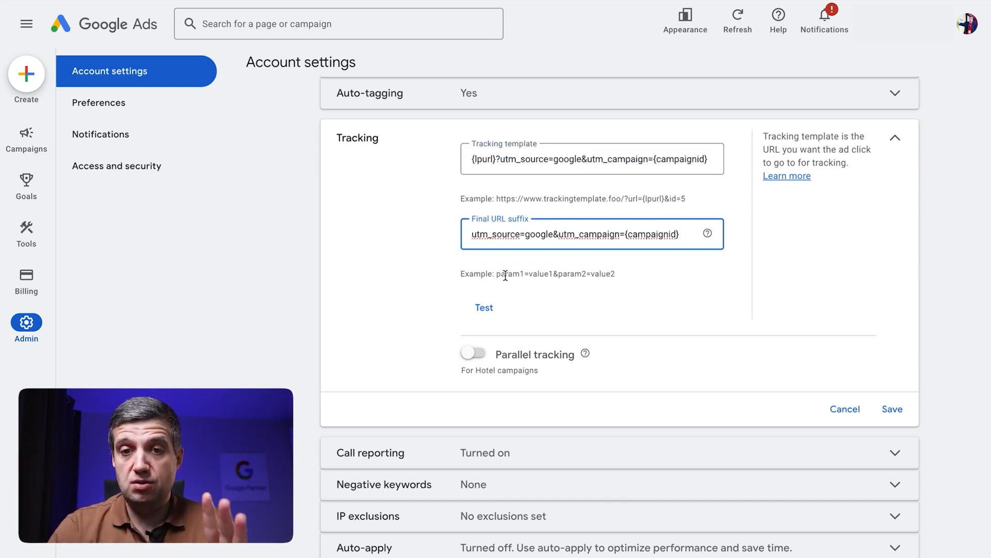
{"action": "left_click_drag", "start_coordinate": [468, 235], "coordinate": [685, 225]}
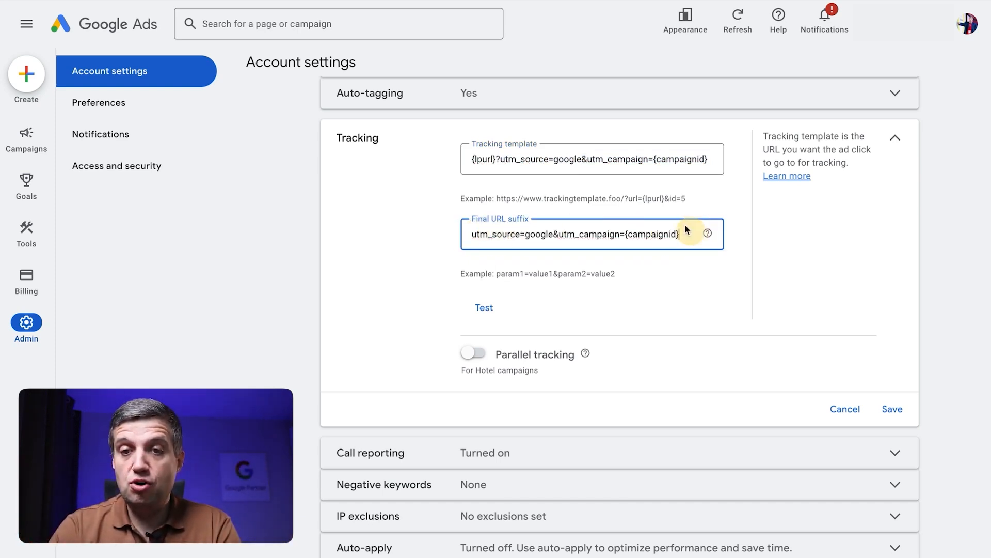
{"action": "left_click", "coordinate": [618, 155]}
{"action": "left_click", "coordinate": [738, 221]}
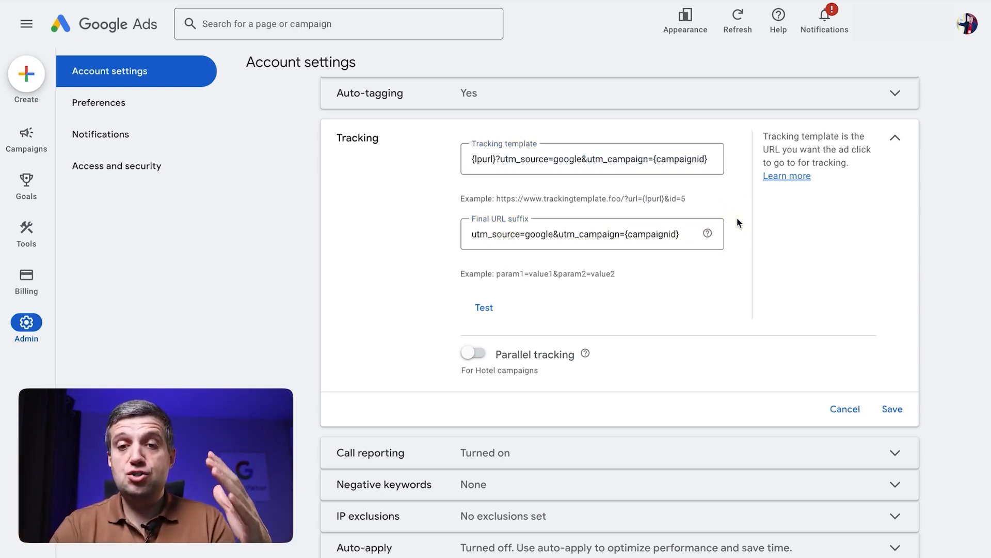
Clear the whole tracking template and put its copied text back
{"action": "triple_click", "coordinate": [522, 155]}
{"action": "key", "text": "ctrl+c"}
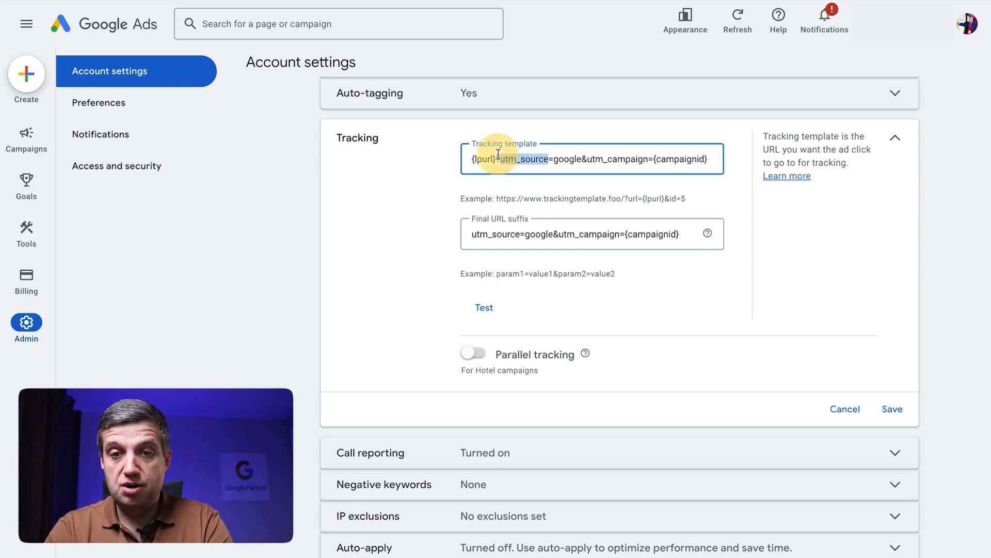
{"action": "key", "text": "BackSpace"}
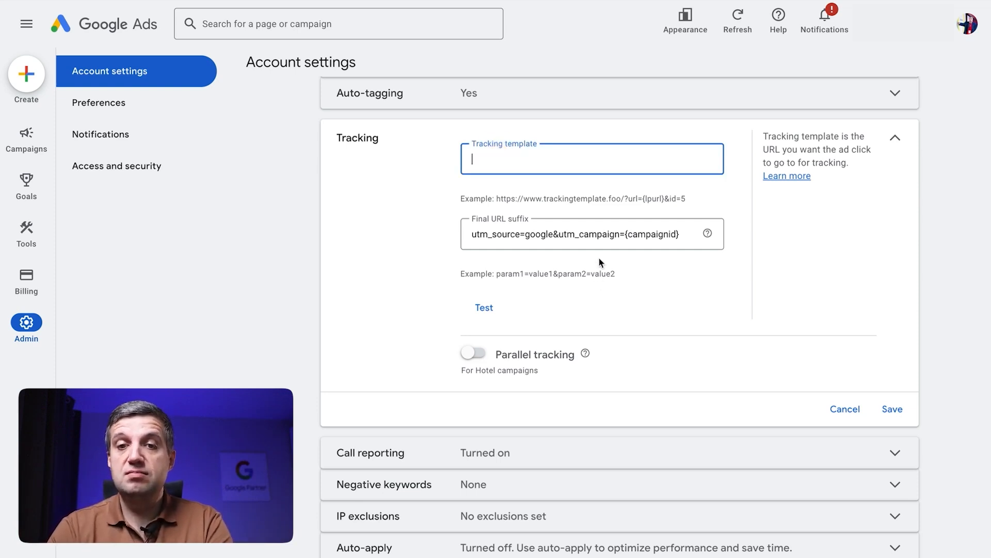
{"action": "key", "text": "ctrl+v"}
Clear the Final URL suffix and put its copied UTM parameters back
{"action": "left_click", "coordinate": [548, 233]}
{"action": "triple_click", "coordinate": [547, 233]}
{"action": "key", "text": "ctrl+c"}
{"action": "key", "text": "BackSpace"}
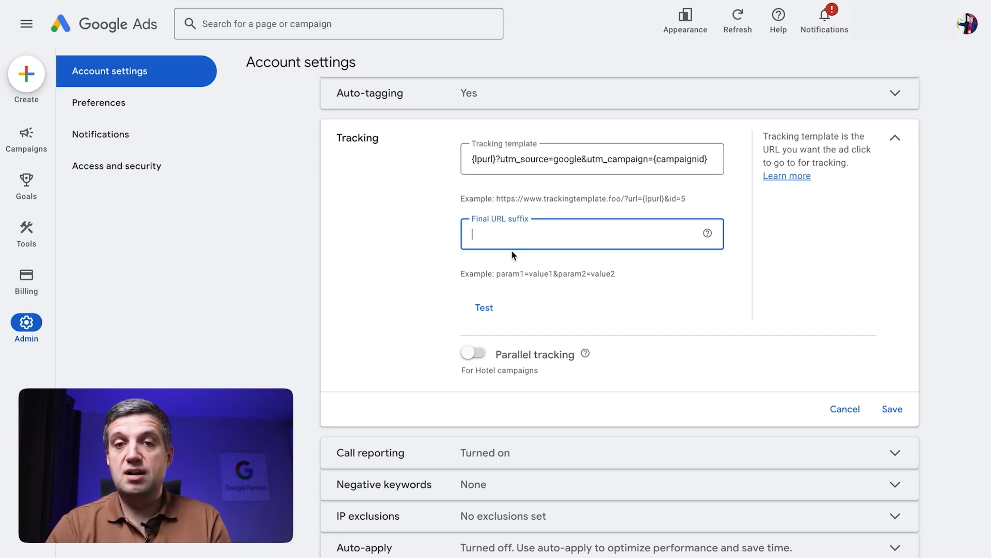
{"action": "key", "text": "ctrl+v"}
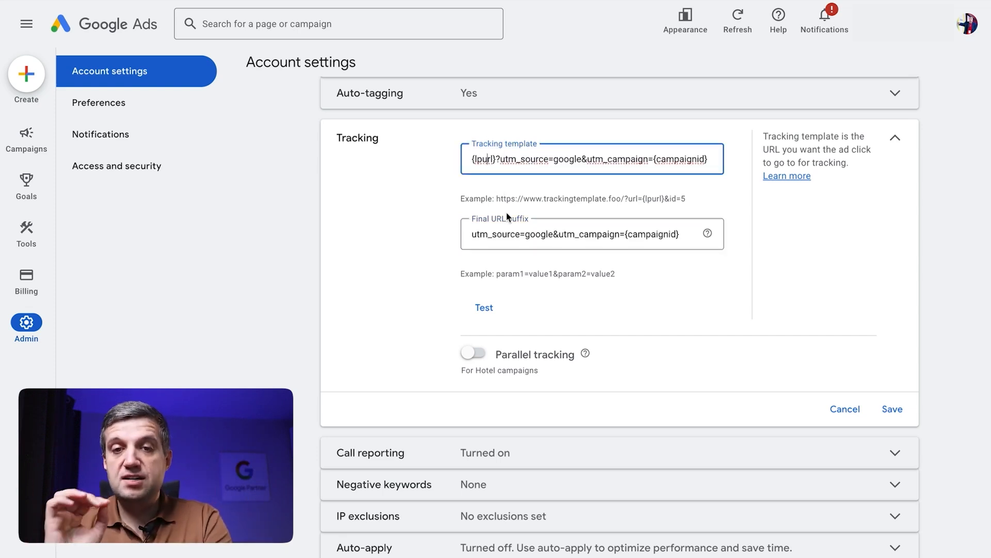
Compare the {lpurl} and UTM parts of the tracking template with the parameters in the Final URL suffix
{"action": "left_click", "coordinate": [483, 160]}
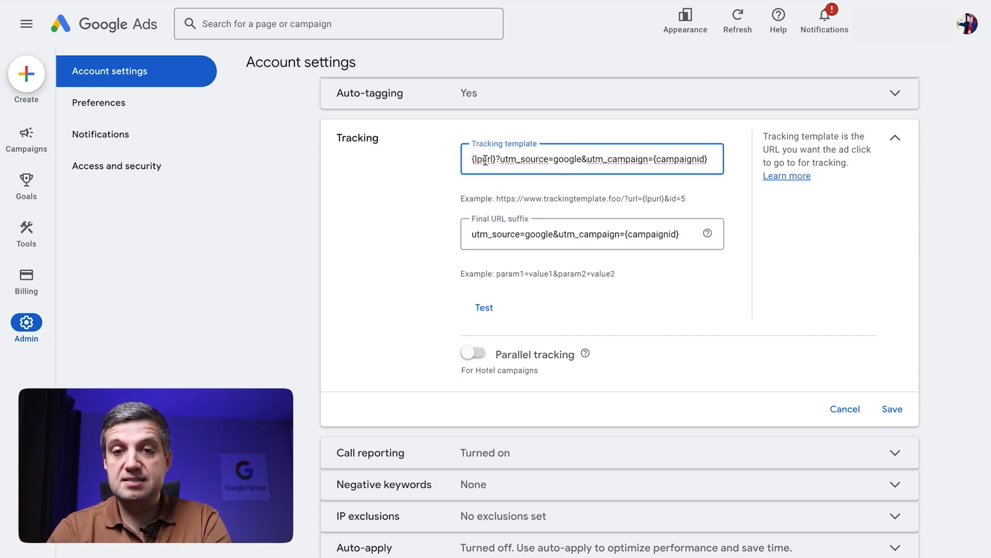
{"action": "type", "text": "?"}
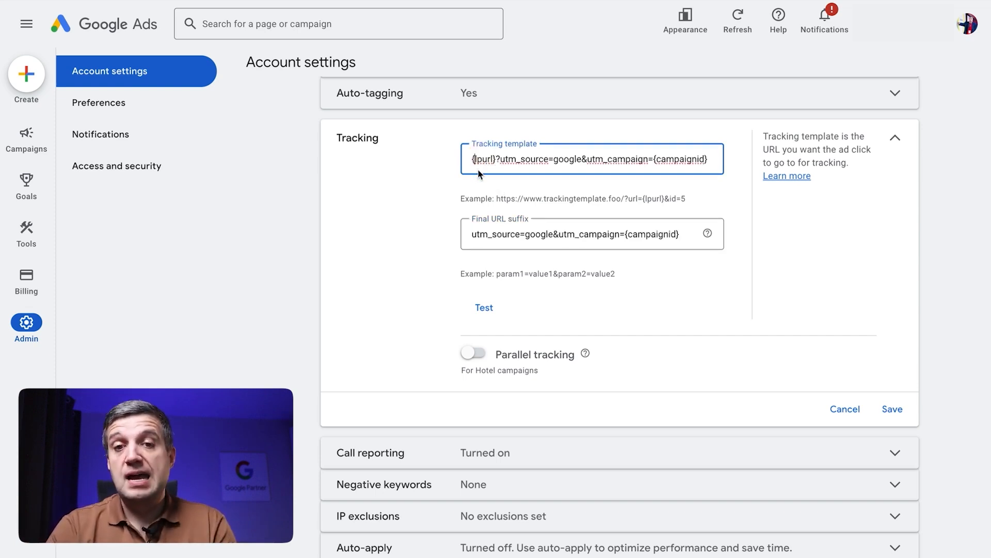
{"action": "left_click_drag", "start_coordinate": [500, 159], "coordinate": [715, 161]}
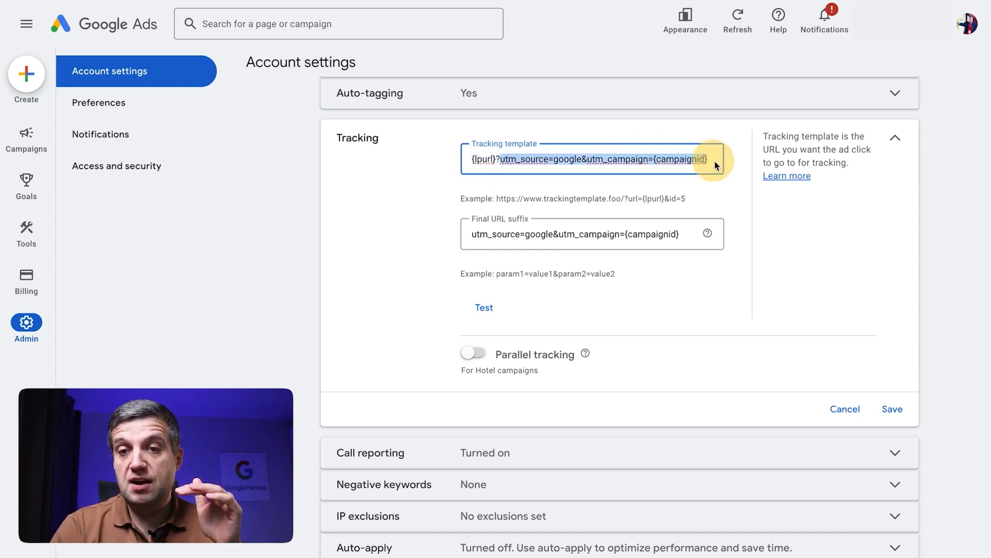
{"action": "left_click", "coordinate": [508, 160]}
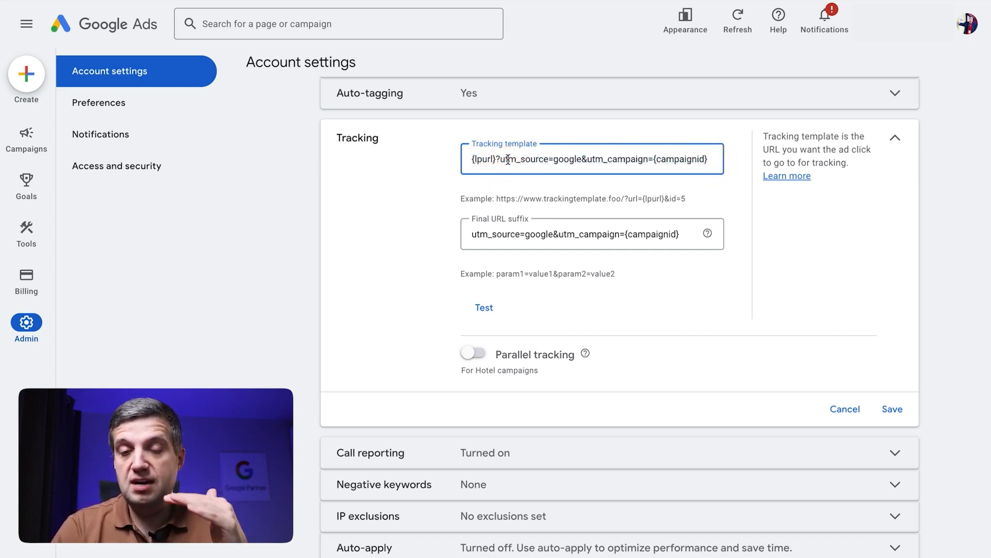
{"action": "left_click_drag", "start_coordinate": [500, 161], "coordinate": [664, 168]}
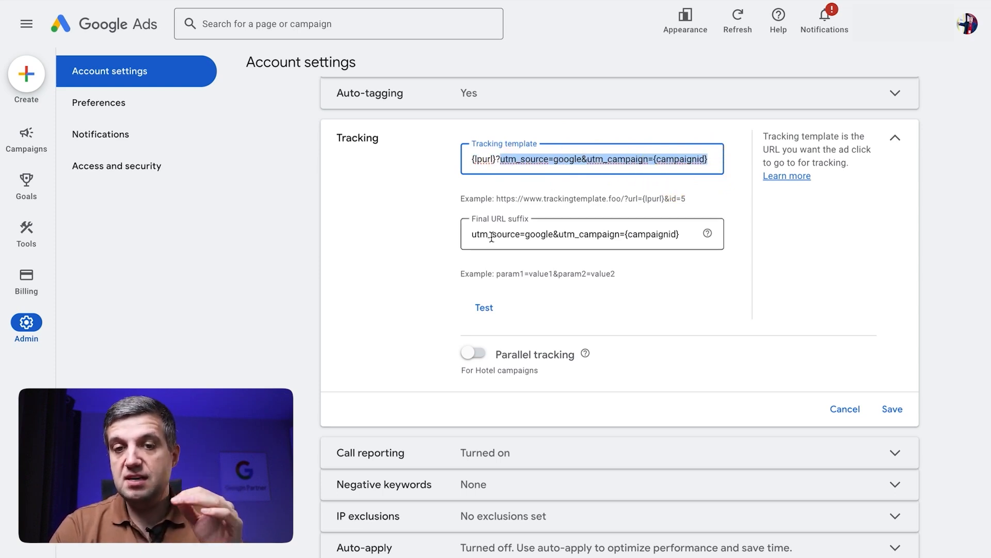
{"action": "left_click", "coordinate": [500, 158]}
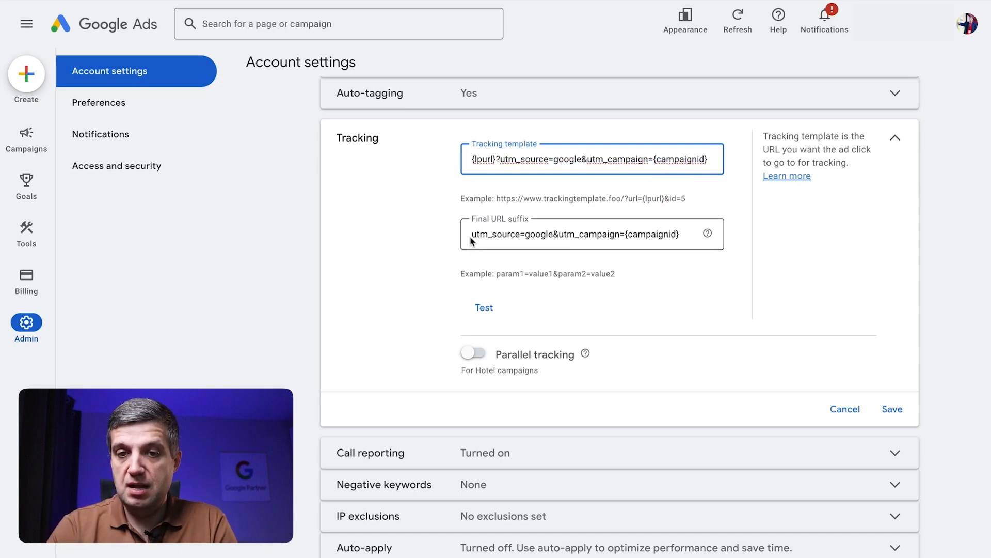
{"action": "left_click_drag", "start_coordinate": [472, 235], "coordinate": [661, 243]}
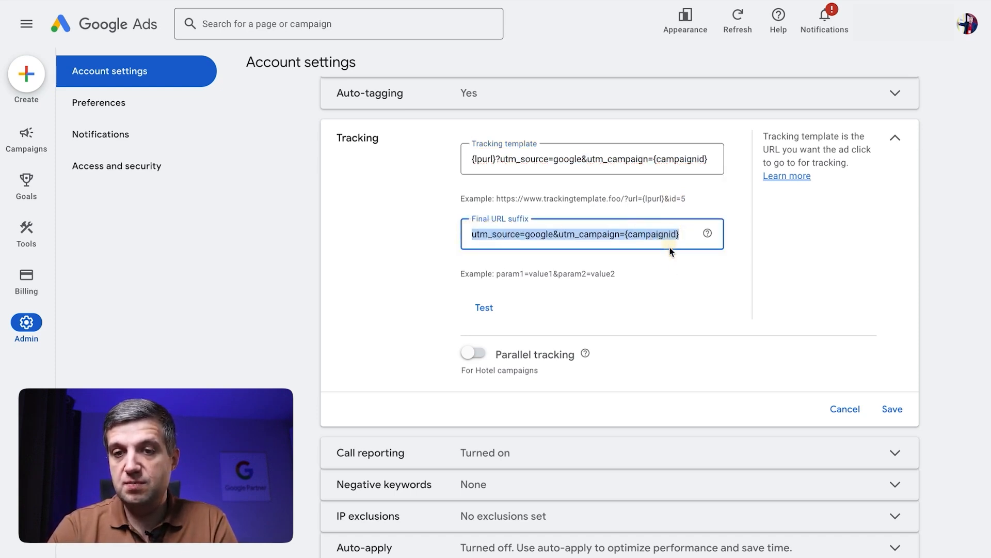
{"action": "left_click", "coordinate": [673, 264]}
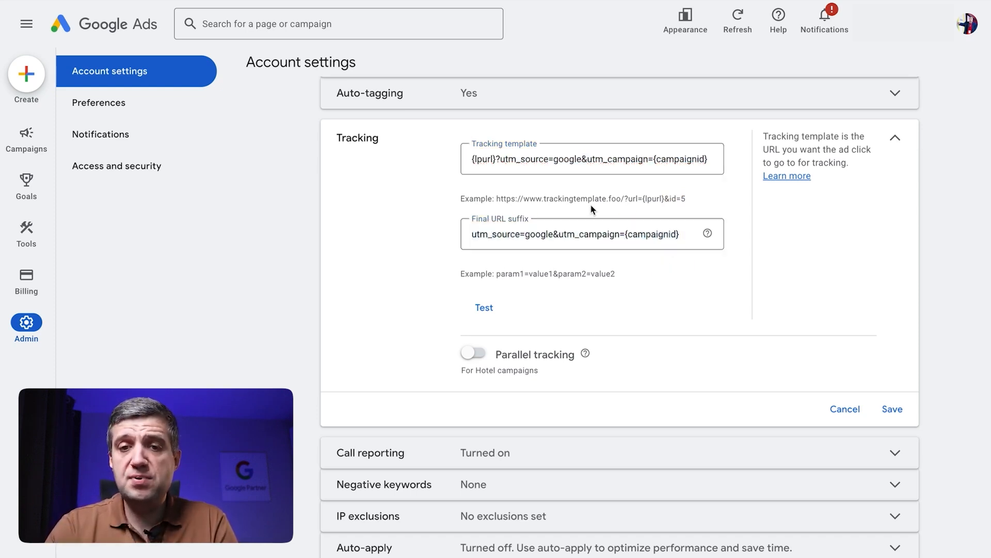
{"action": "left_click", "coordinate": [491, 231]}
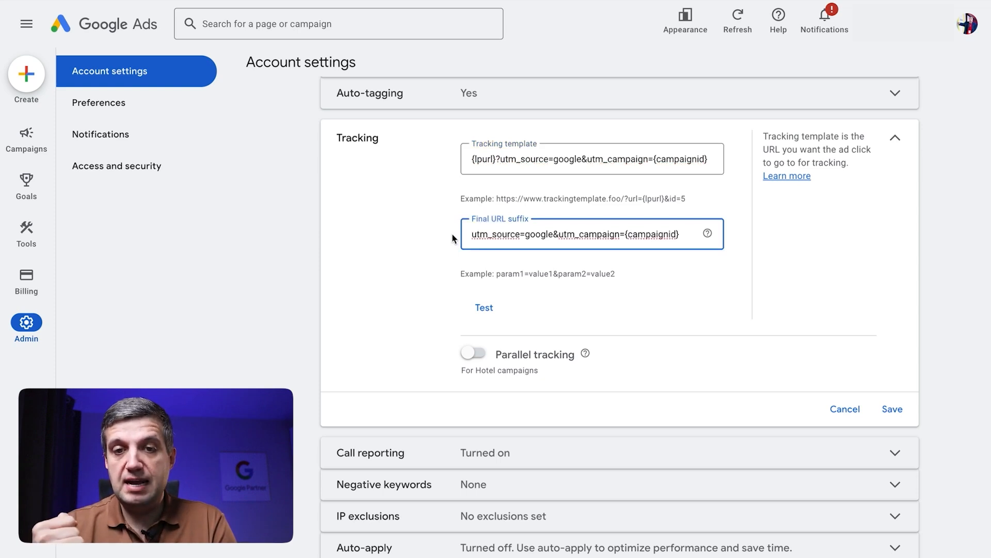
Insert the random letters hjkhk inside the {lpurl} parameter of the tracking template
{"action": "left_click", "coordinate": [485, 157]}
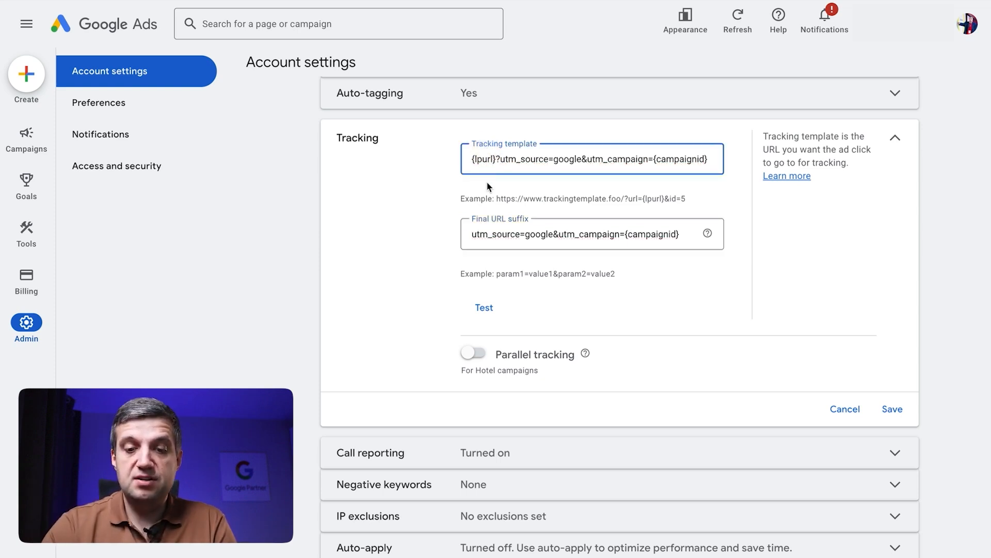
{"action": "type", "text": "hjkhk"}
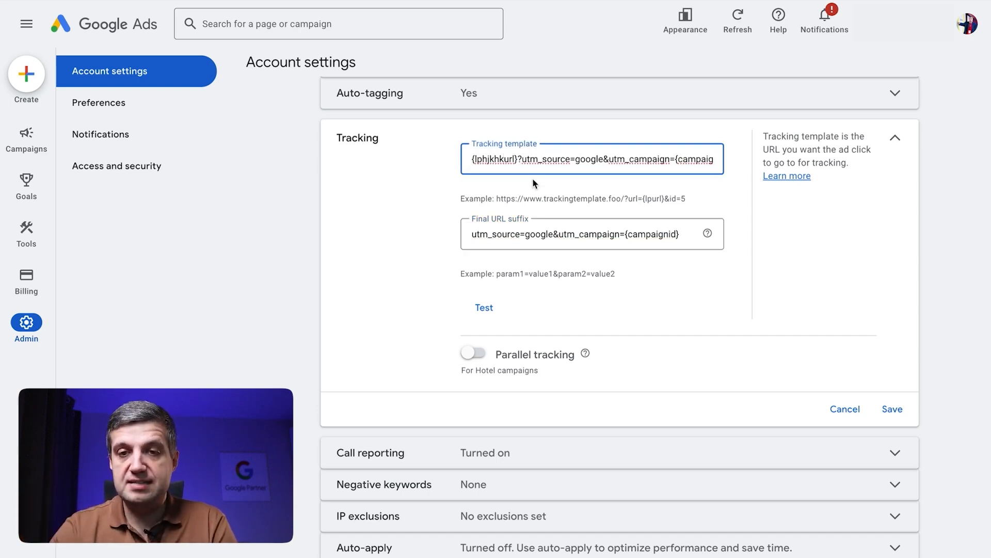
Review the UTM parameters in the Final URL suffix
{"action": "left_click", "coordinate": [494, 235]}
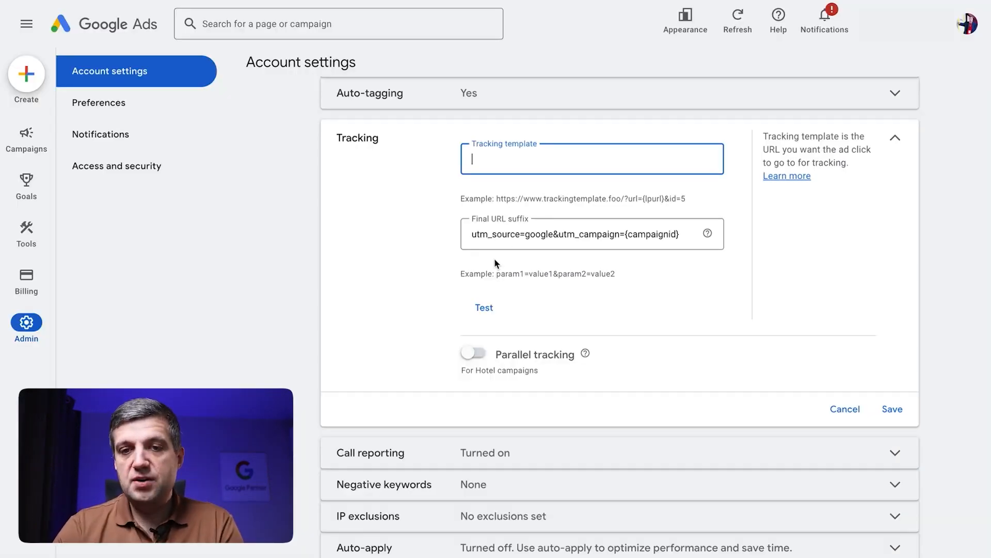
{"action": "triple_click", "coordinate": [476, 235]}
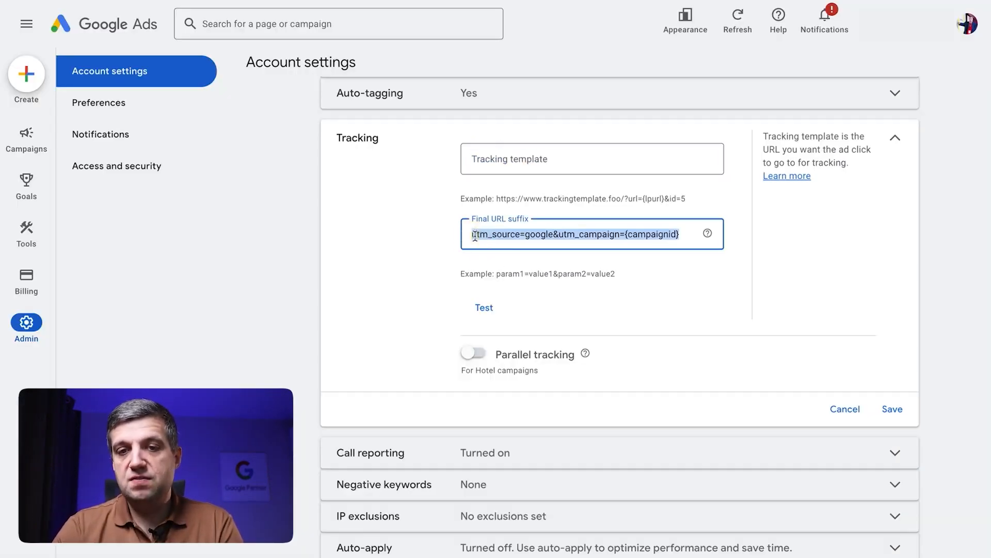
{"action": "left_click", "coordinate": [444, 241]}
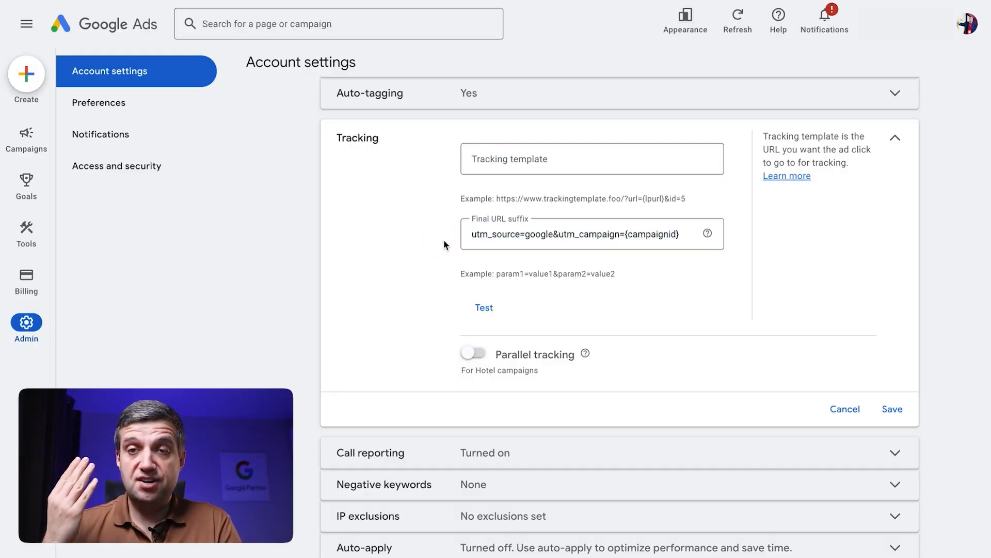
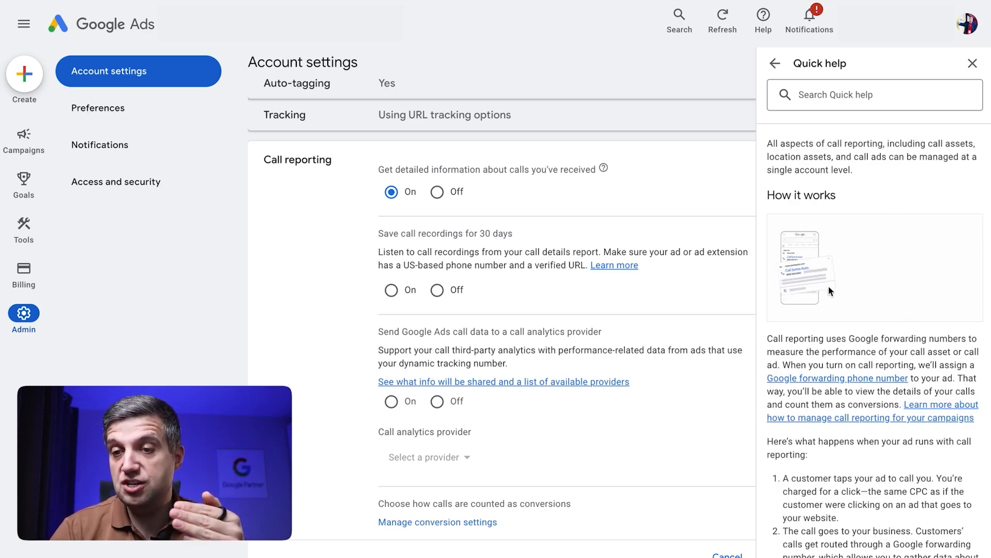
Read the Quick help article on how call reporting routes calls through Google forwarding numbers
{"action": "scroll", "coordinate": [826, 299], "scroll_direction": "down", "scroll_amount": 5}
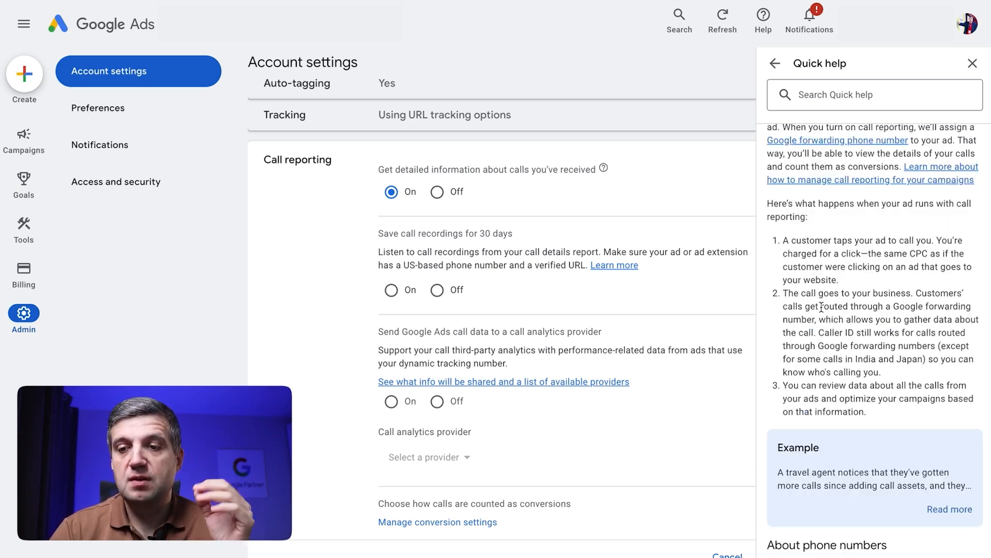
{"action": "left_click_drag", "start_coordinate": [807, 307], "coordinate": [858, 324]}
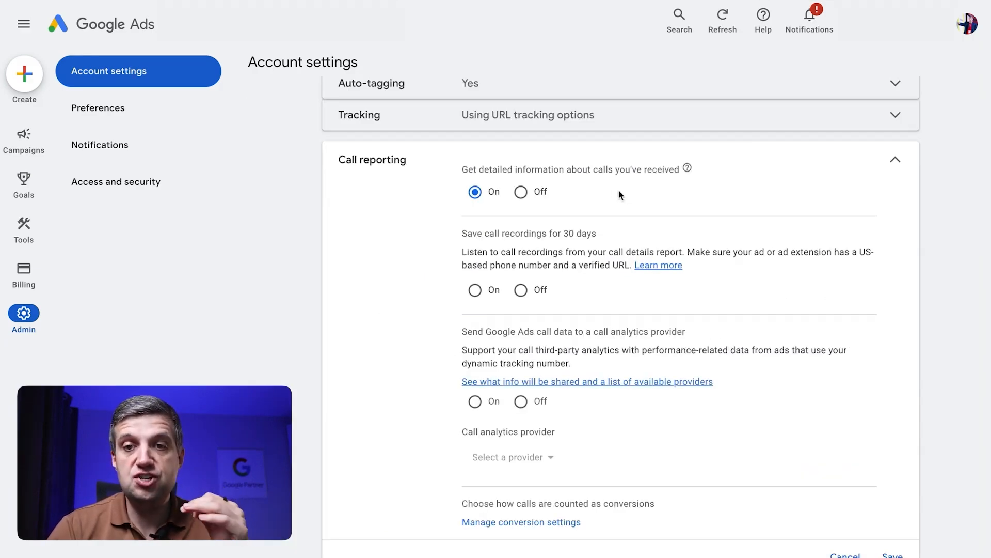
Switch call reporting off and back on, and set saving call recordings for 30 days to Off
{"action": "left_click", "coordinate": [521, 192]}
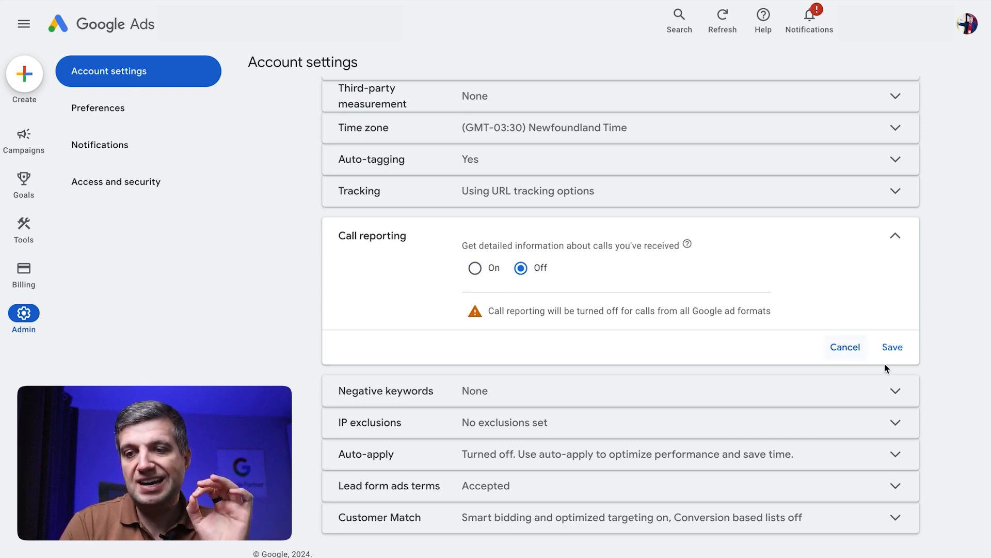
{"action": "left_click", "coordinate": [475, 268]}
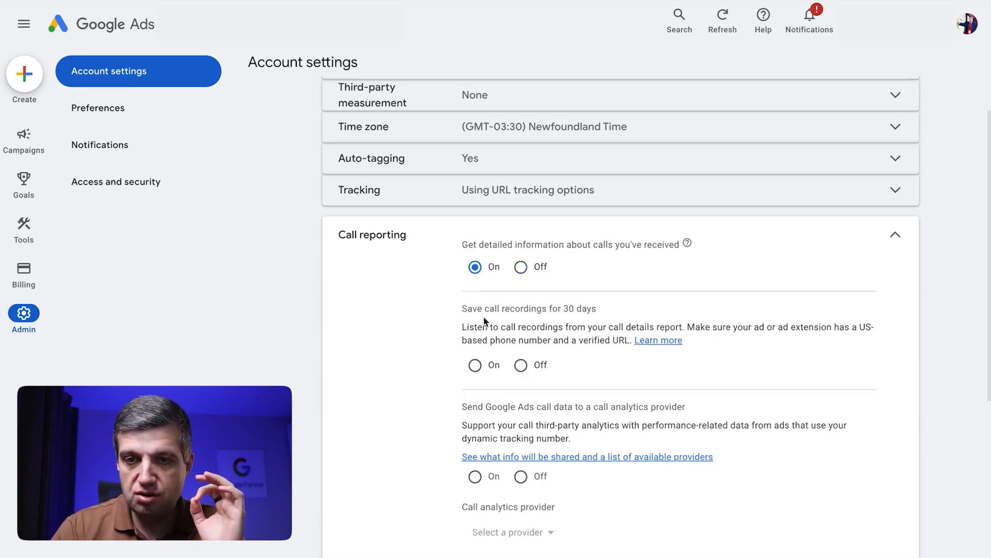
{"action": "scroll", "coordinate": [470, 222], "scroll_direction": "down", "scroll_amount": 2}
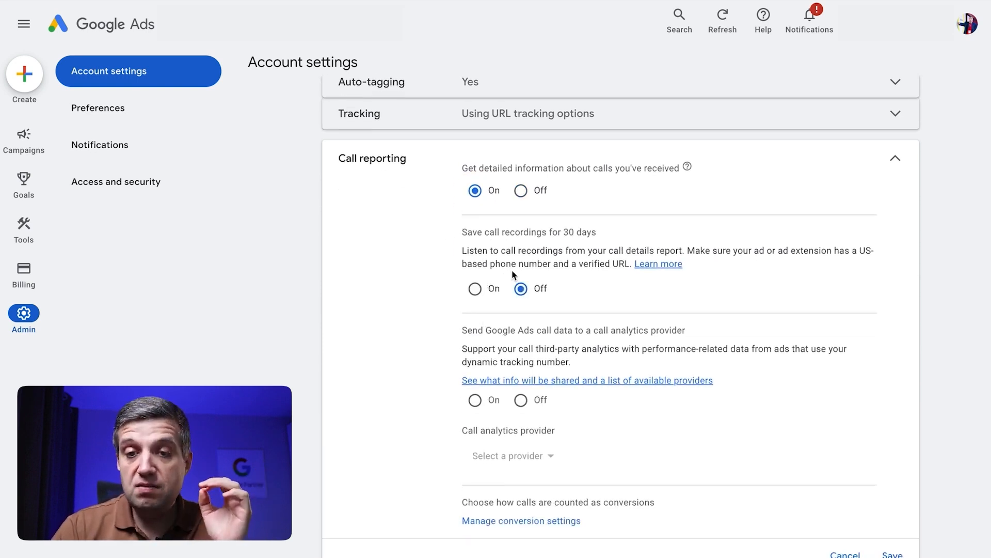
{"action": "scroll", "coordinate": [479, 290], "scroll_direction": "down", "scroll_amount": 1}
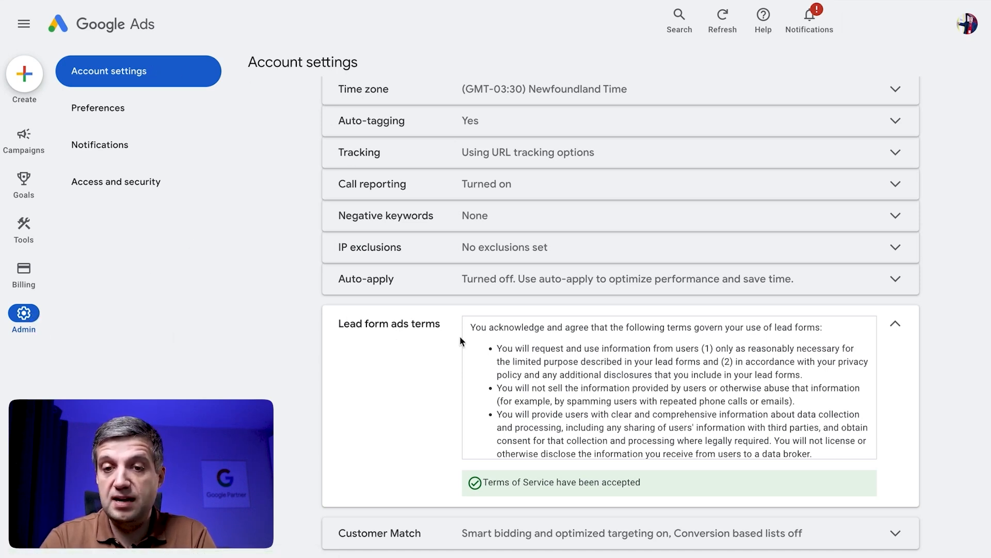
Read the lead form ads terms, focusing on the privacy policy, selling of information and data broker clauses
{"action": "scroll", "coordinate": [426, 439], "scroll_direction": "down", "scroll_amount": 1}
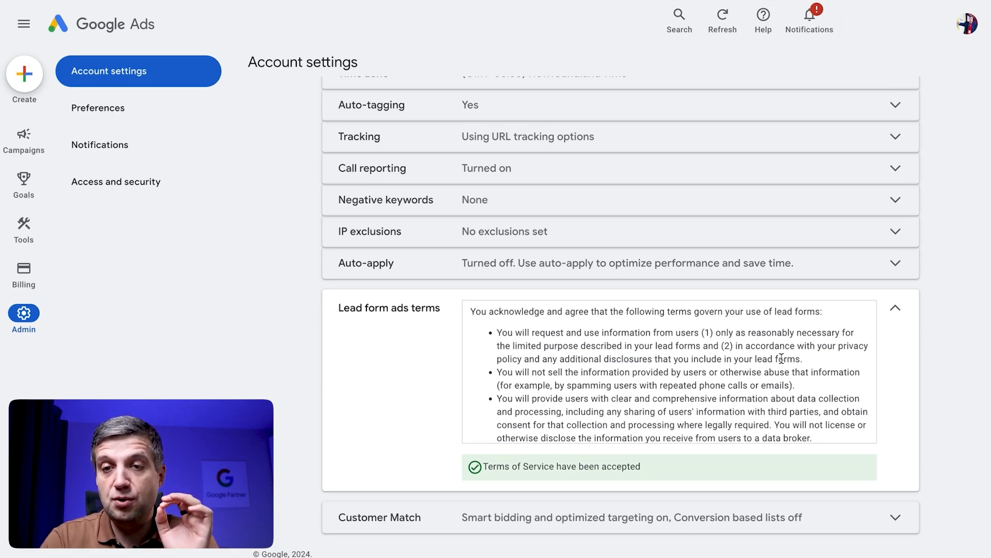
{"action": "left_click", "coordinate": [737, 344]}
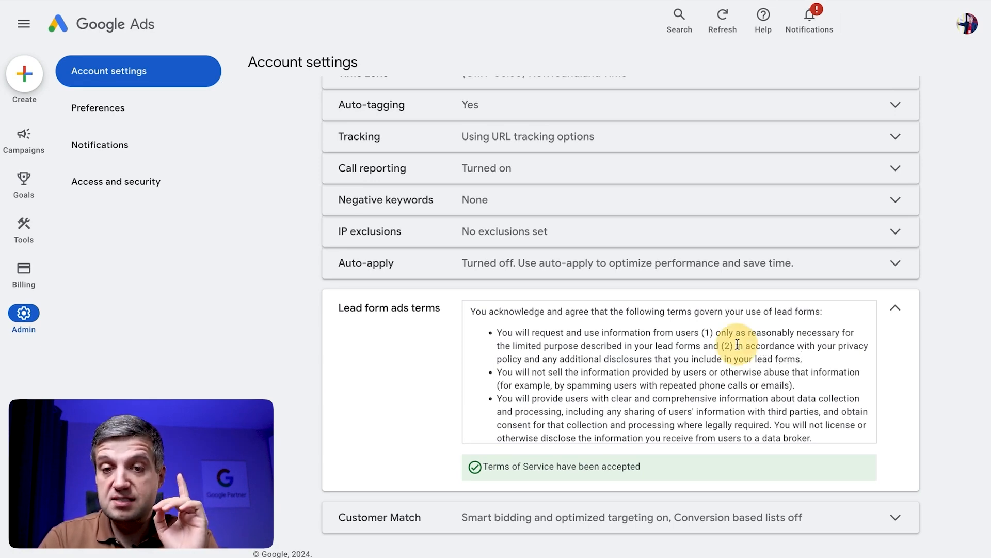
{"action": "left_click_drag", "start_coordinate": [737, 344], "coordinate": [529, 356]}
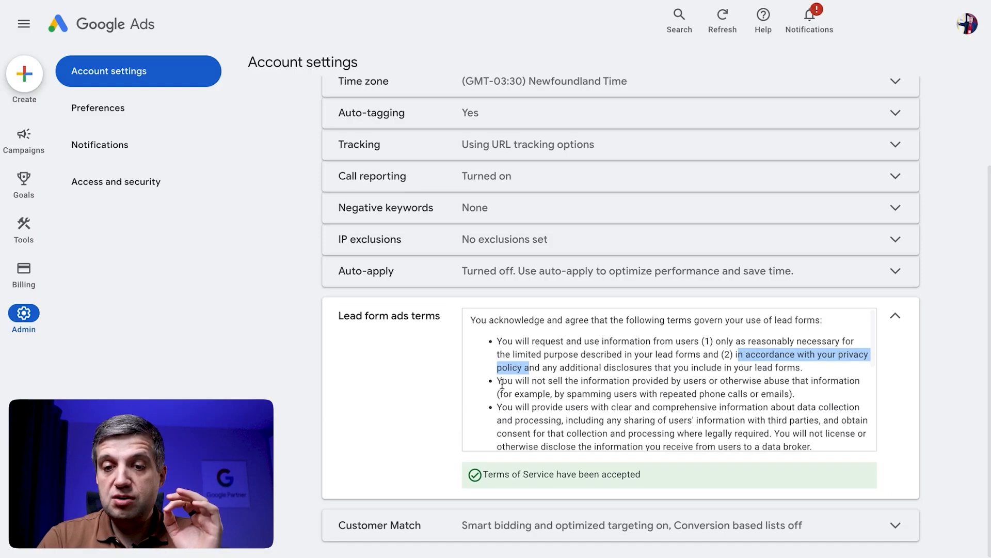
{"action": "left_click", "coordinate": [498, 383]}
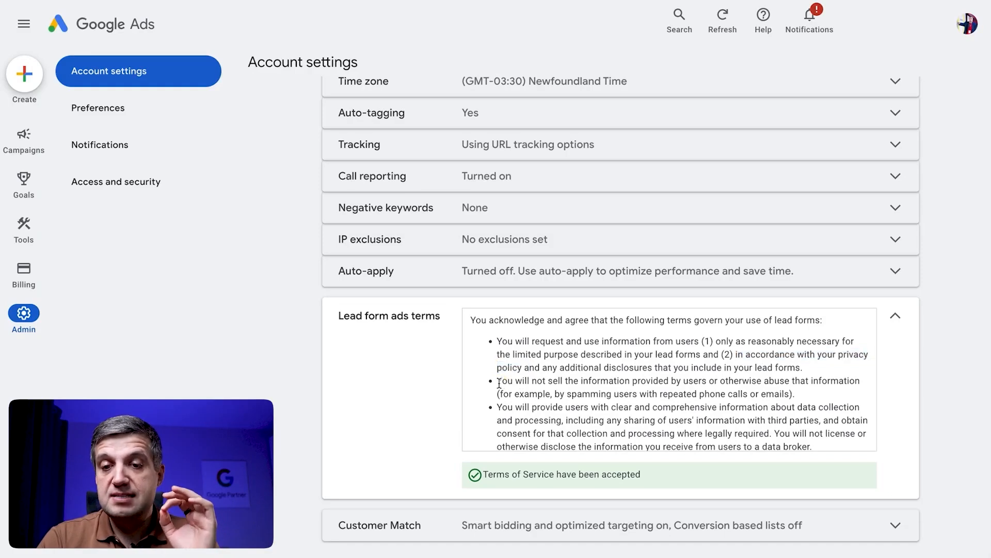
{"action": "left_click_drag", "start_coordinate": [546, 383], "coordinate": [644, 386]}
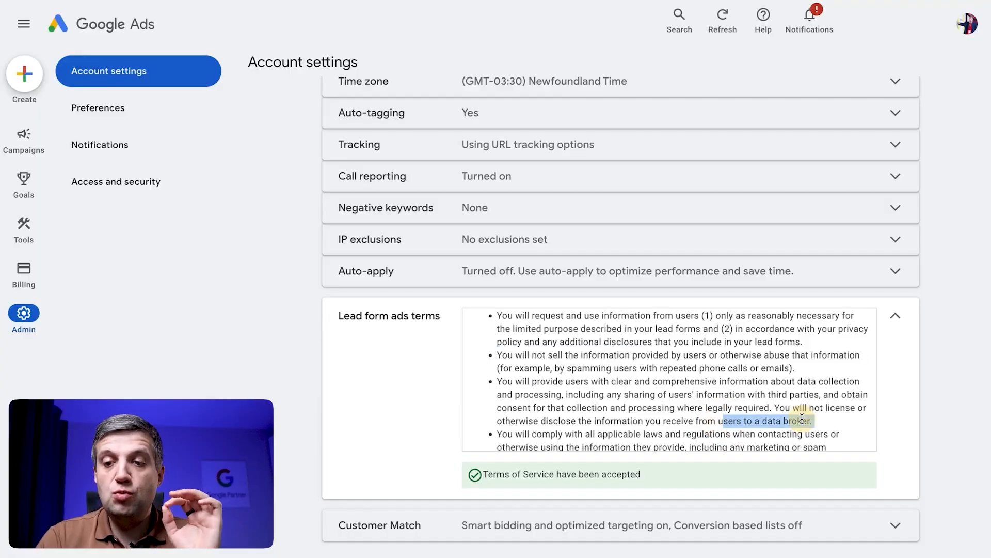
{"action": "left_click_drag", "start_coordinate": [815, 421], "coordinate": [614, 421]}
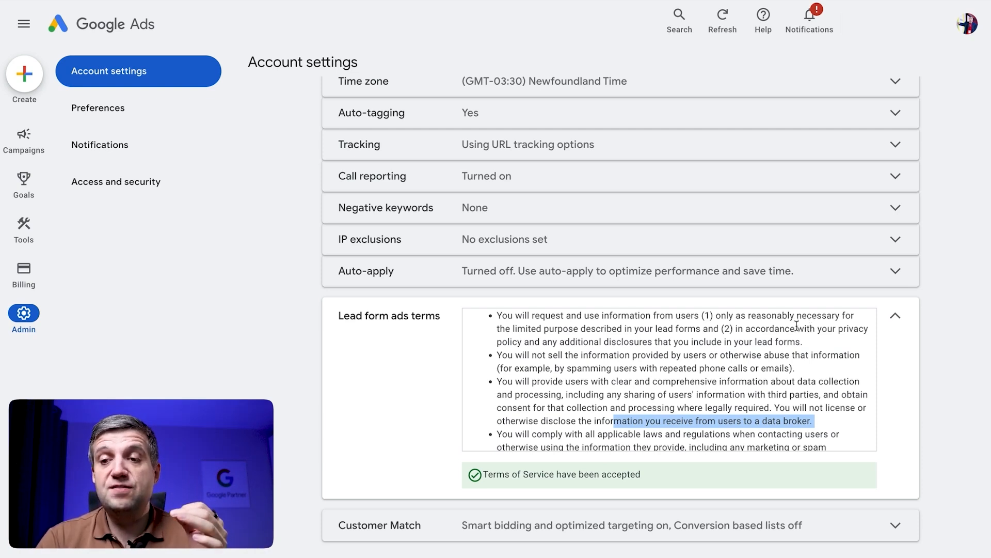
{"action": "left_click_drag", "start_coordinate": [797, 328], "coordinate": [525, 342]}
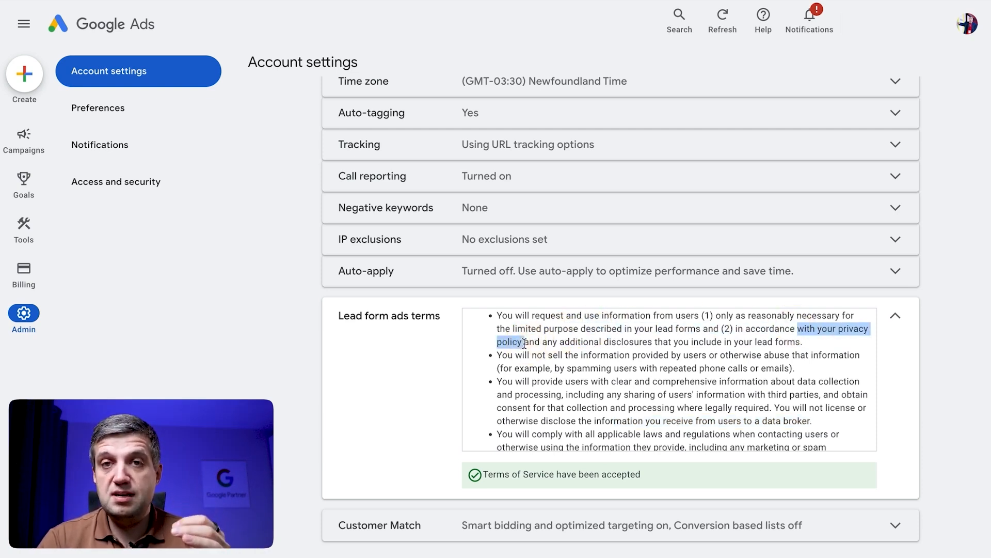
{"action": "left_click", "coordinate": [525, 342]}
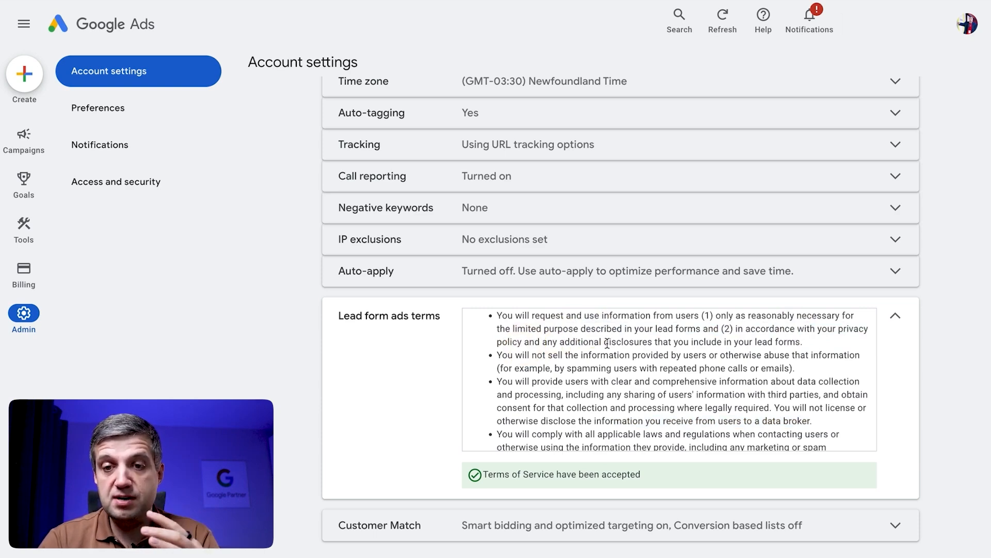